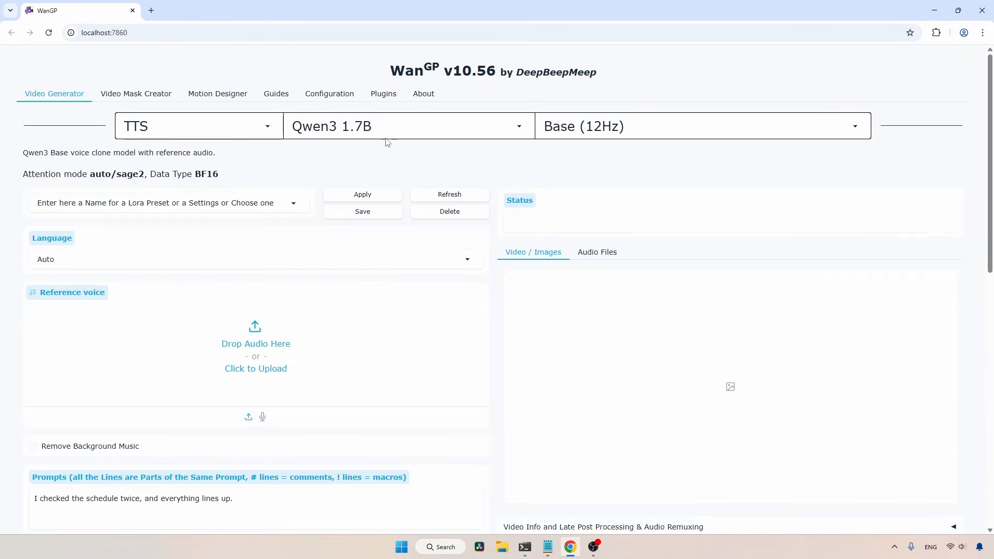
Select the Qwen3 1.7B TTS model with its Base (12Hz) variant and set the language to English
{"action": "left_click", "coordinate": [371, 133]}
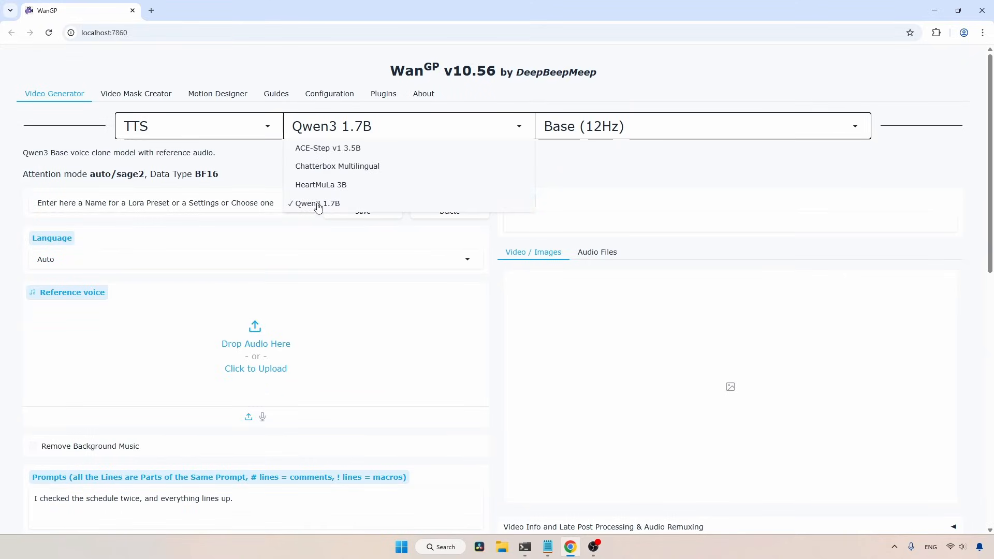
{"action": "left_click", "coordinate": [340, 206]}
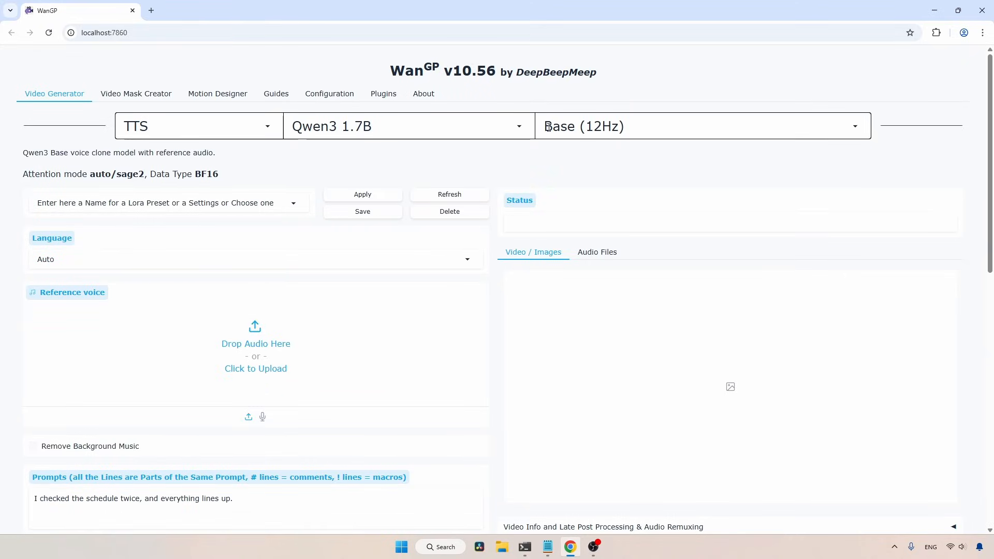
{"action": "left_click", "coordinate": [658, 131]}
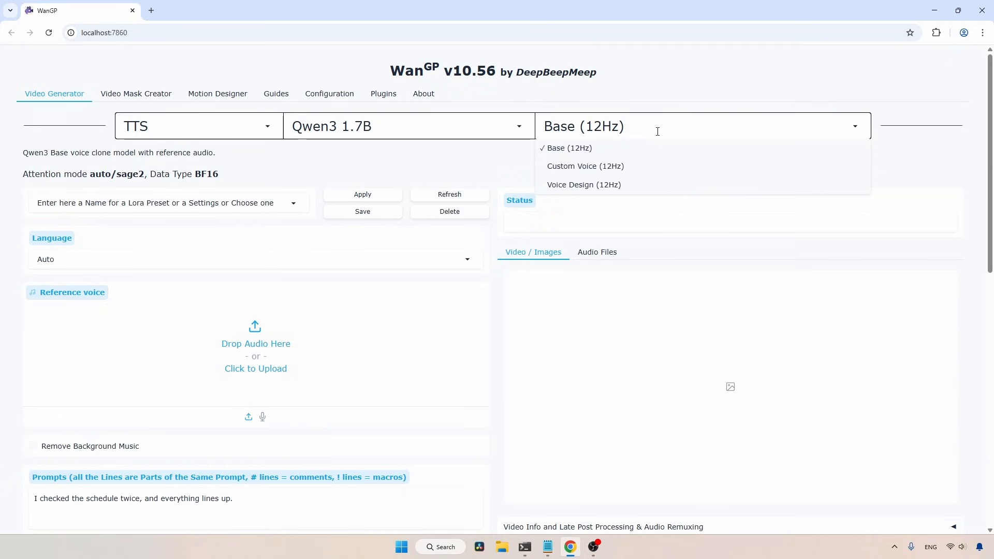
{"action": "left_click", "coordinate": [647, 149]}
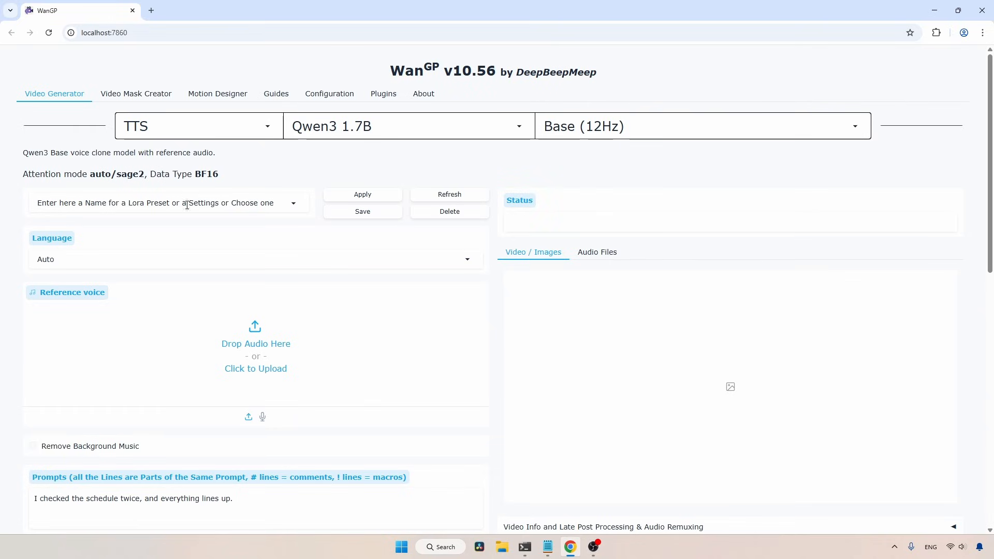
{"action": "left_click", "coordinate": [155, 260]}
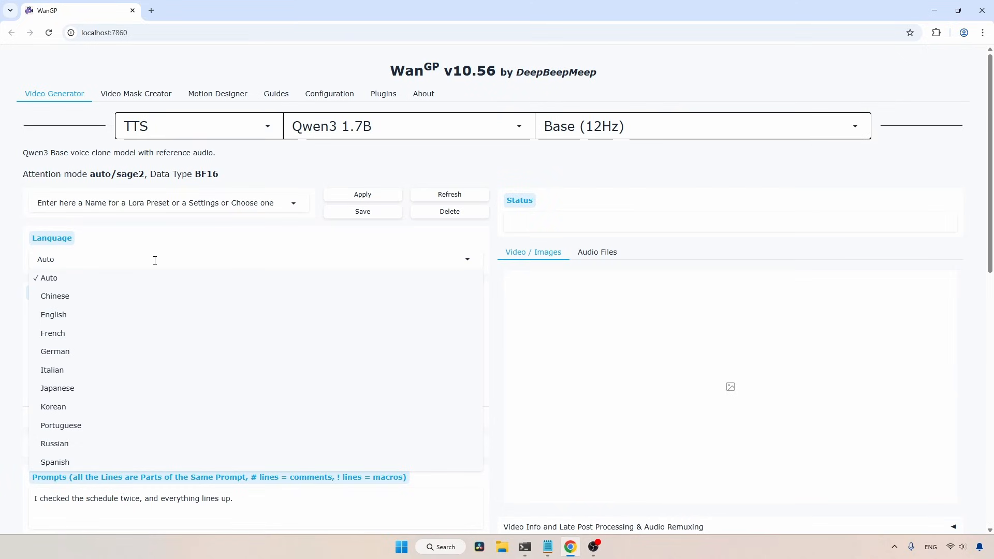
{"action": "left_click", "coordinate": [105, 315]}
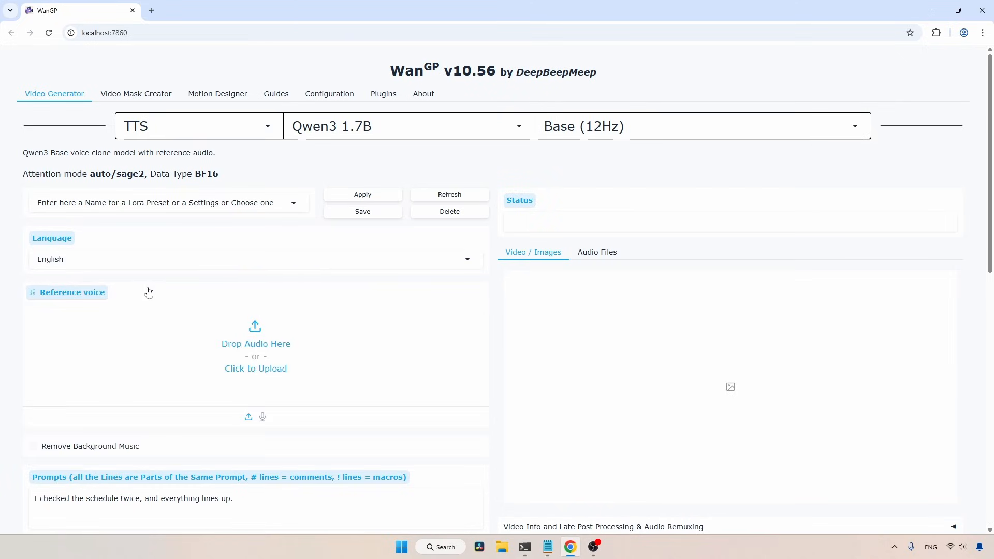
Upload the stuffedelephant audio file from Music as the reference voice and play it
{"action": "scroll", "coordinate": [163, 285], "scroll_direction": "down", "scroll_amount": 1}
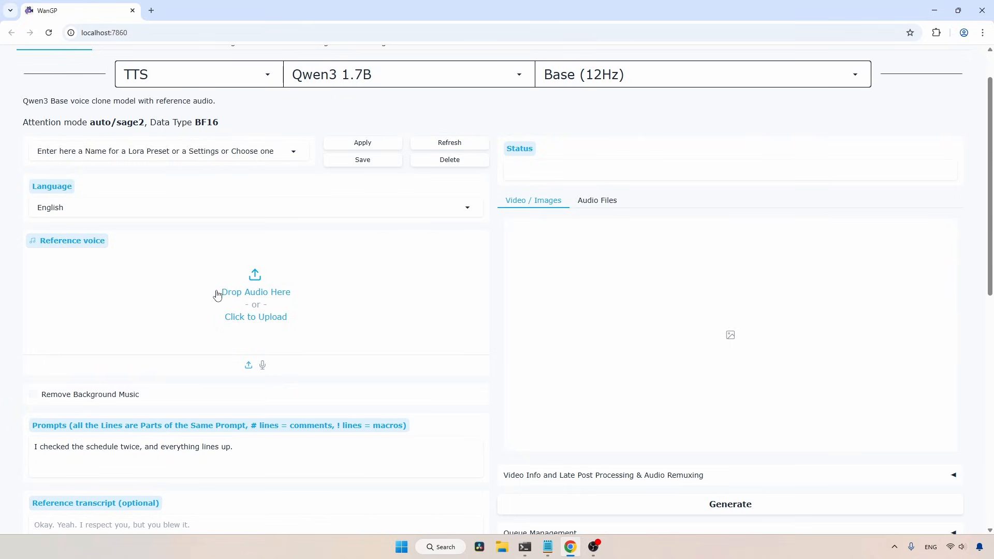
{"action": "left_click", "coordinate": [288, 295]}
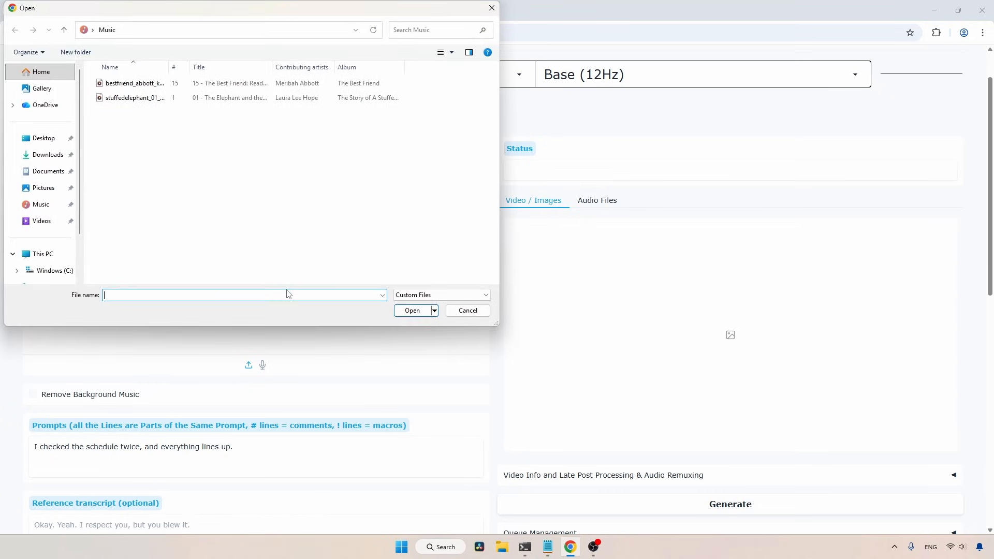
{"action": "left_click", "coordinate": [140, 97]}
{"action": "left_click", "coordinate": [404, 310]}
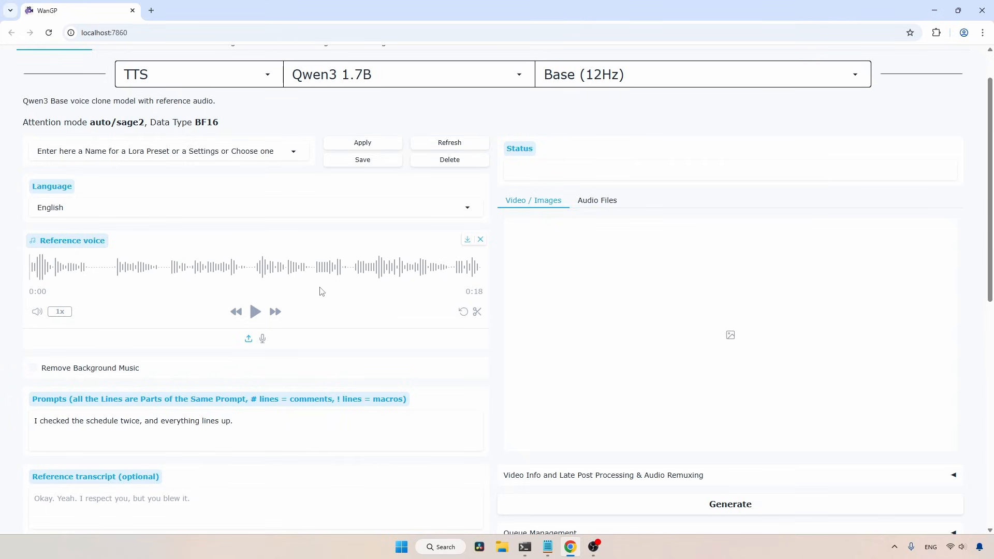
{"action": "left_click", "coordinate": [255, 311]}
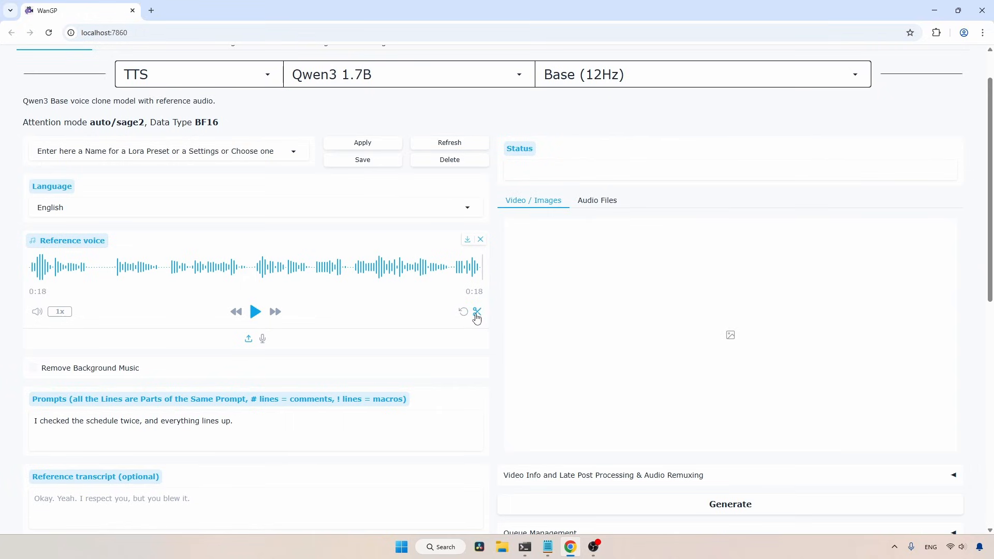
Replace the prompt text with the first Voice Script paragraph copied from Voice Clone.md in Notepad
{"action": "scroll", "coordinate": [216, 341], "scroll_direction": "down", "scroll_amount": 2}
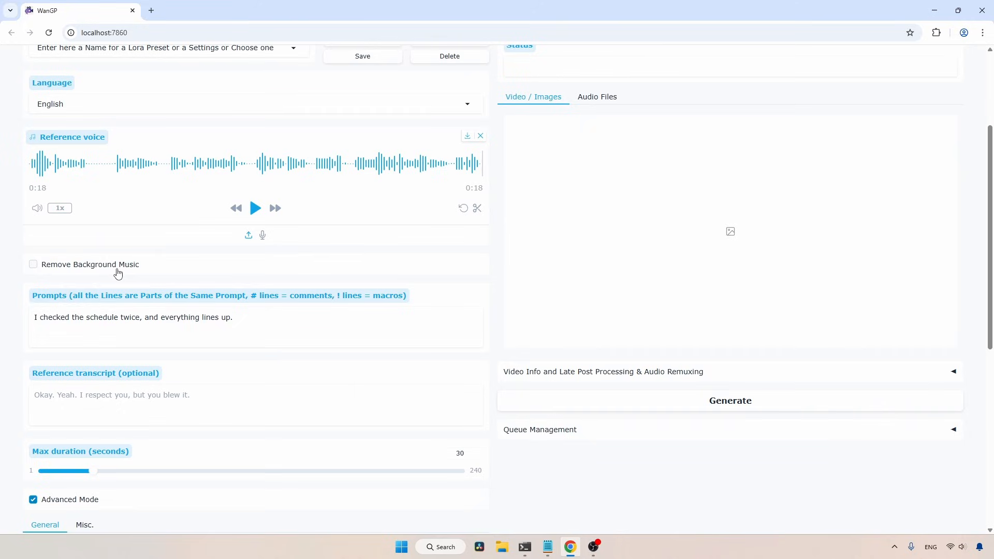
{"action": "scroll", "coordinate": [118, 274], "scroll_direction": "down", "scroll_amount": 1}
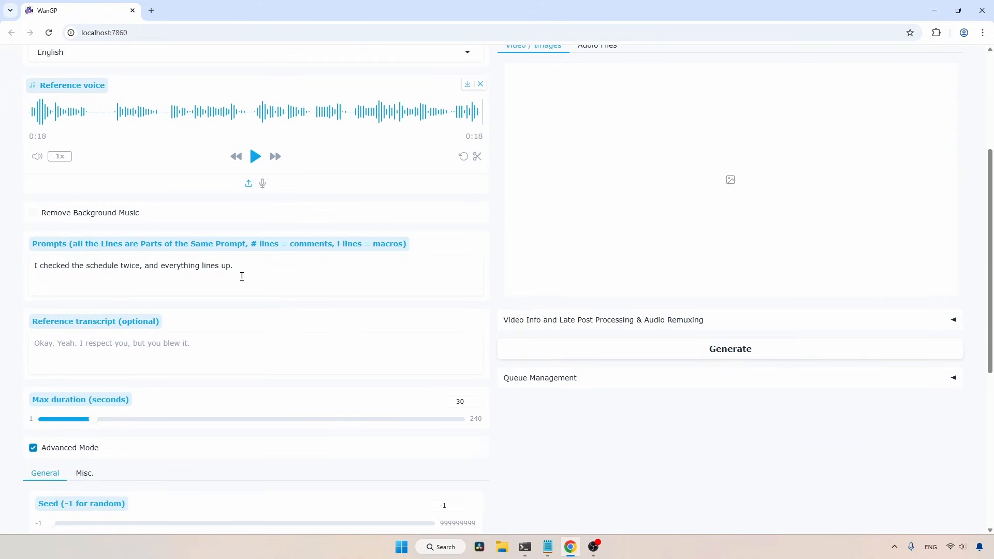
{"action": "left_click_drag", "start_coordinate": [268, 274], "coordinate": [25, 260]}
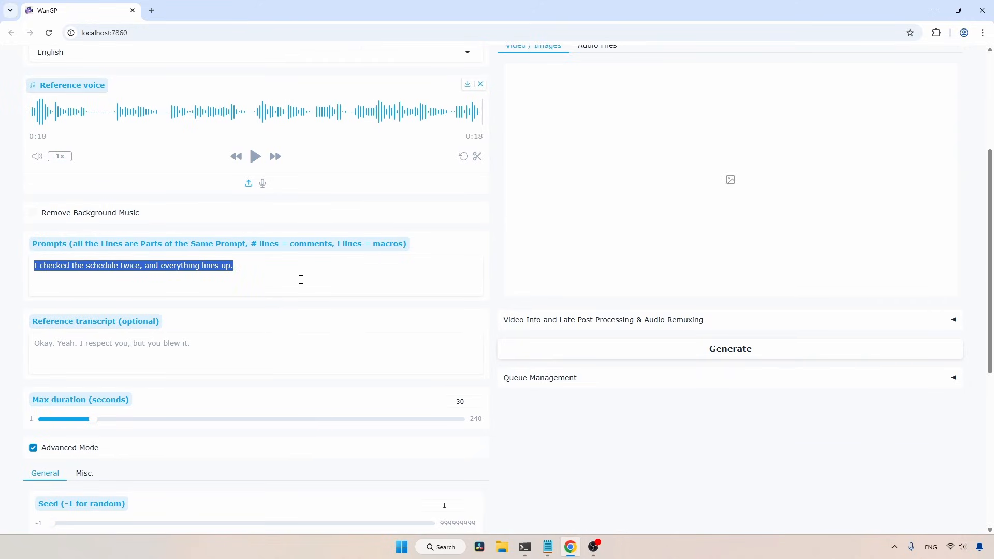
{"action": "left_click", "coordinate": [547, 546]}
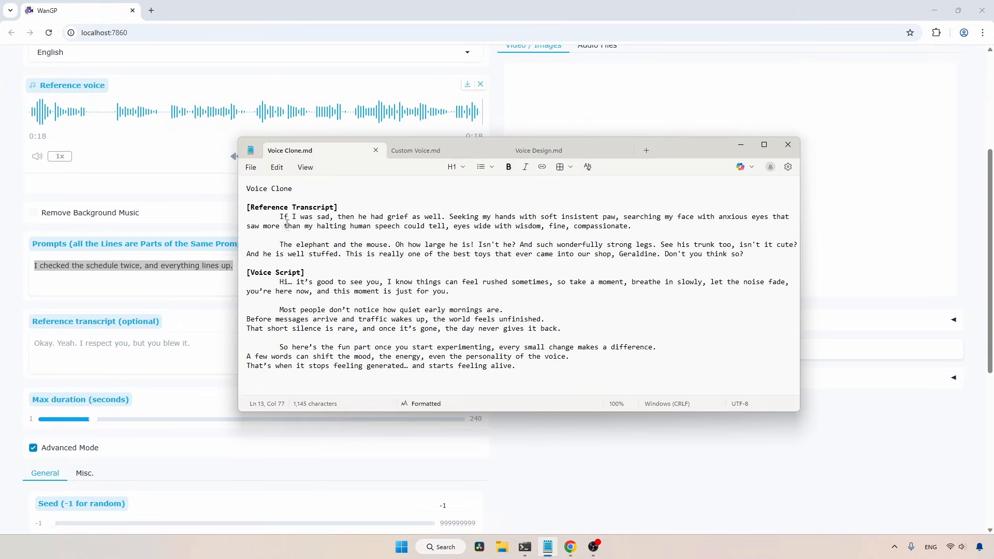
{"action": "triple_click", "coordinate": [293, 281]}
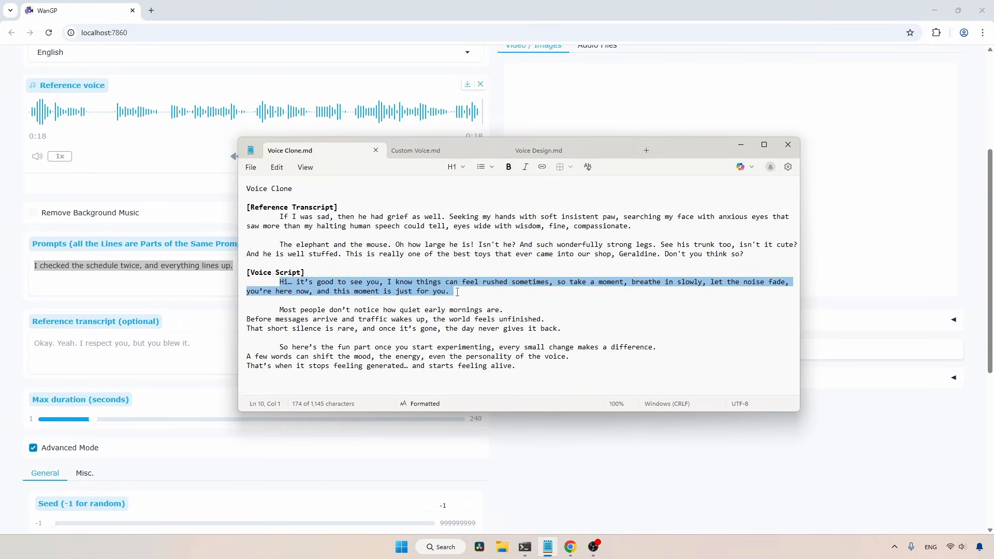
{"action": "key", "text": "ctrl+c"}
{"action": "key", "text": "alt+Tab"}
{"action": "key", "text": "ctrl+v"}
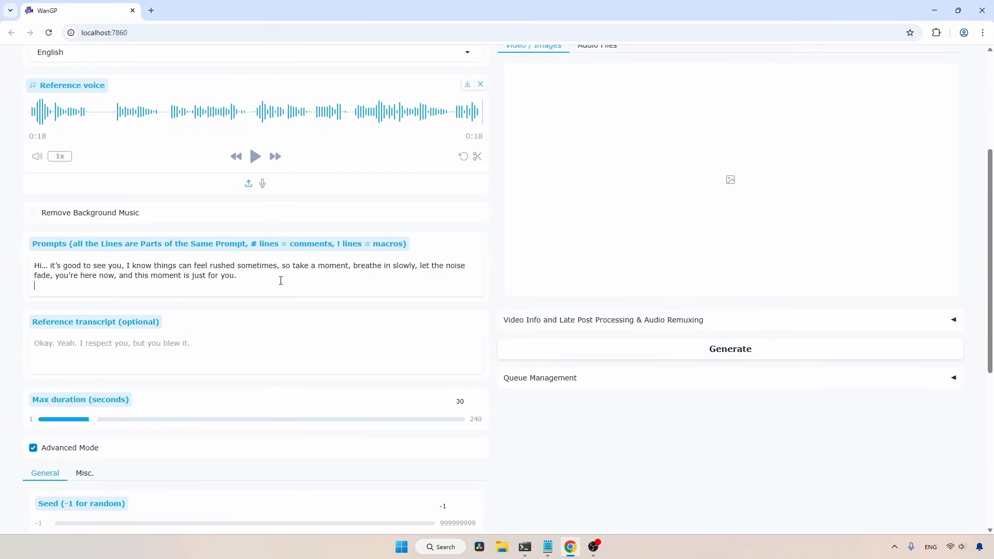
Adjust the max duration slider and field, entering 30 seconds
{"action": "scroll", "coordinate": [169, 290], "scroll_direction": "down", "scroll_amount": 1}
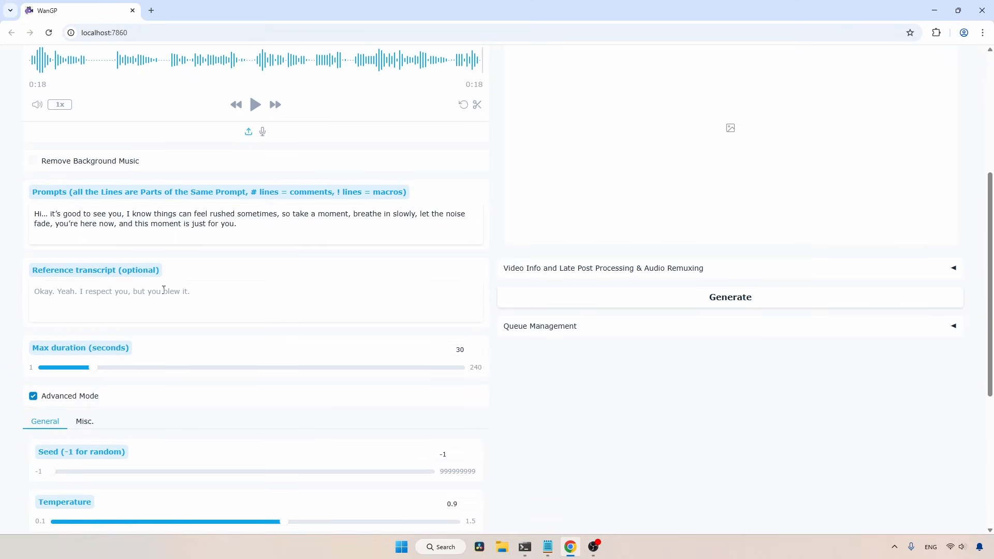
{"action": "left_click", "coordinate": [211, 296]}
{"action": "scroll", "coordinate": [211, 296], "scroll_direction": "down", "scroll_amount": 2}
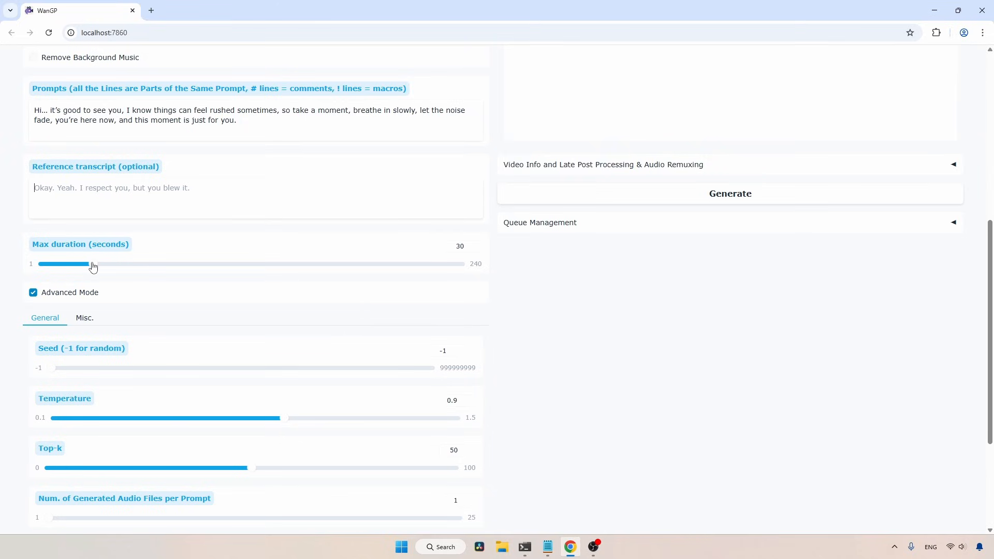
{"action": "left_click_drag", "start_coordinate": [93, 266], "coordinate": [515, 265]}
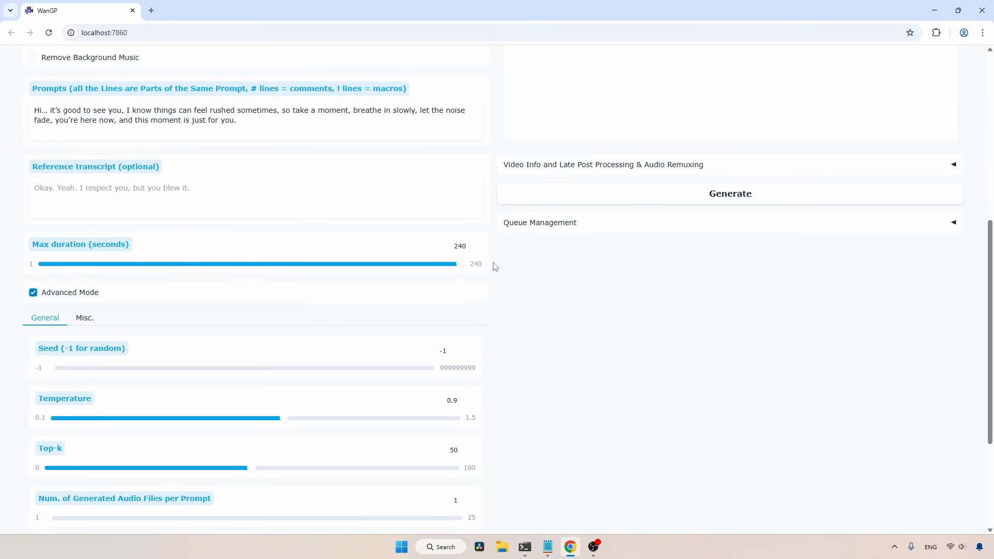
{"action": "double_click", "coordinate": [473, 245]}
{"action": "type", "text": "34"}
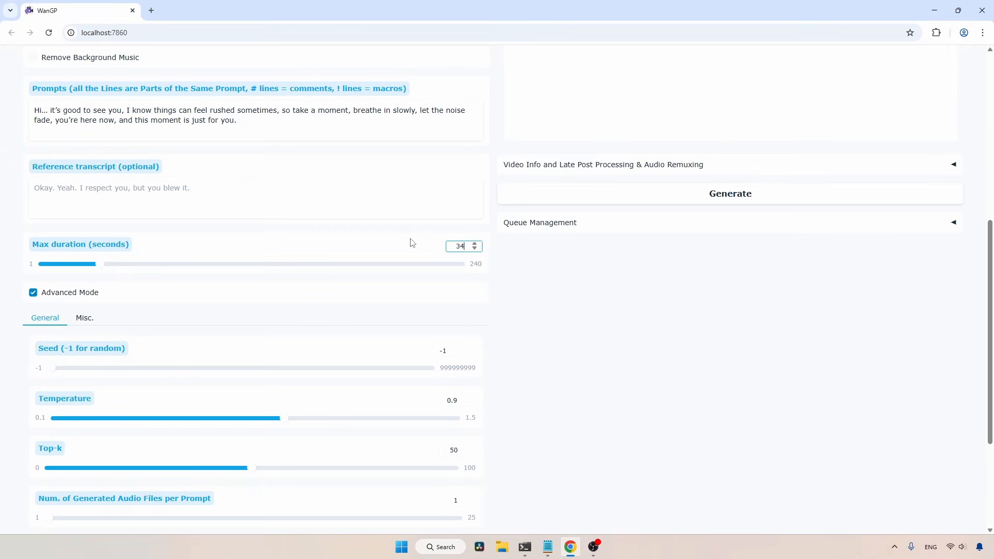
{"action": "double_click", "coordinate": [452, 247]}
{"action": "type", "text": "30"}
In the Misc. settings, override the memory profile with Profile 2, HighRAM_LowVRAM and the attention mode with sdpa
{"action": "scroll", "coordinate": [63, 296], "scroll_direction": "down", "scroll_amount": 2}
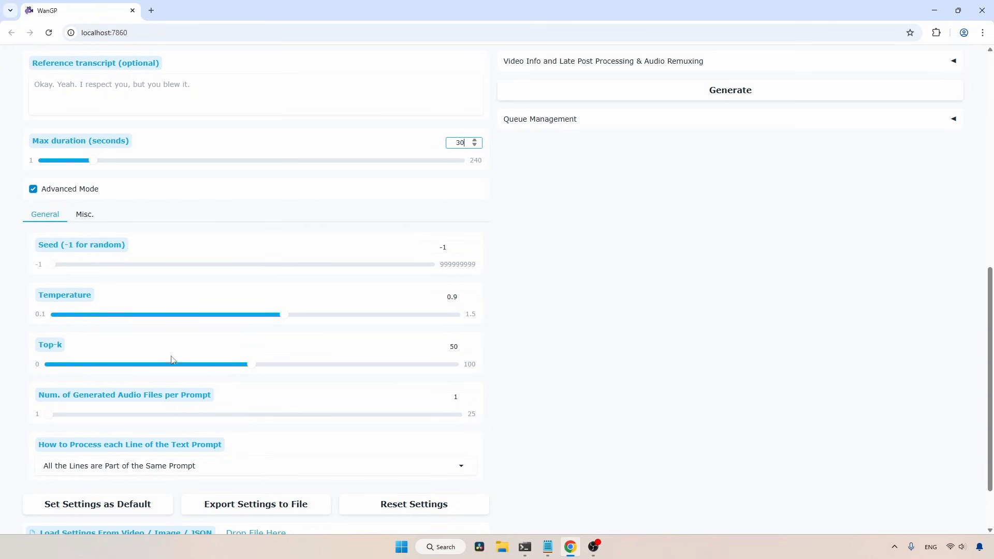
{"action": "left_click", "coordinate": [85, 216]}
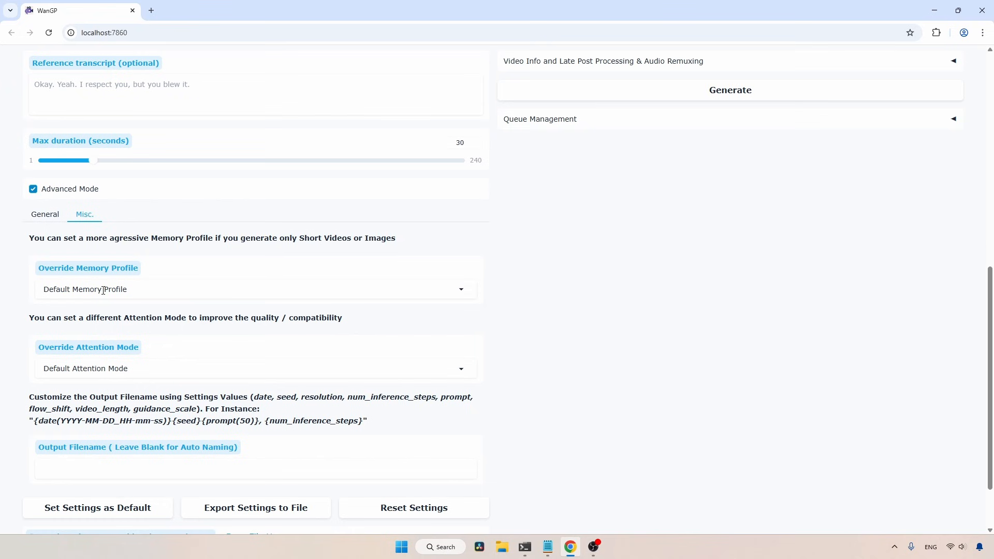
{"action": "left_click", "coordinate": [103, 290]}
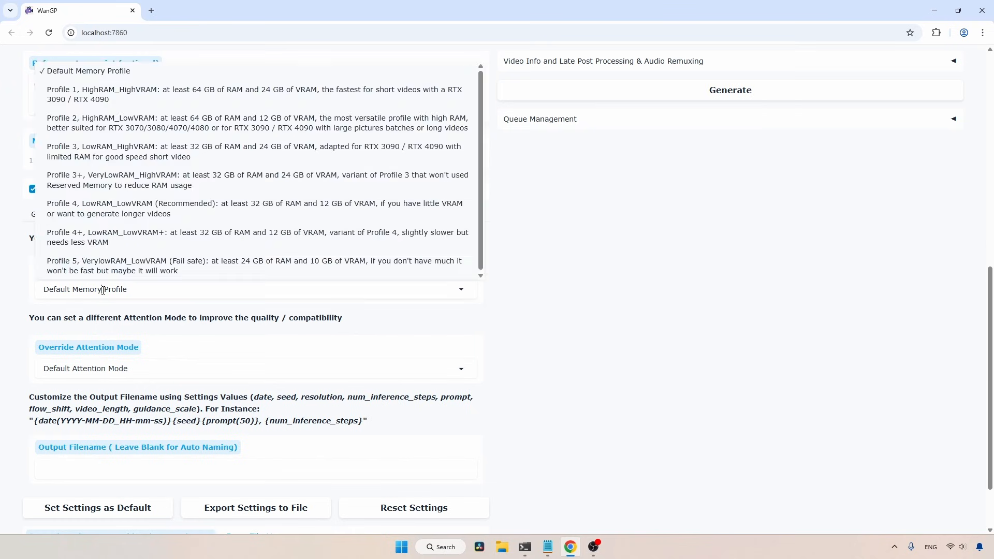
{"action": "left_click", "coordinate": [133, 124]}
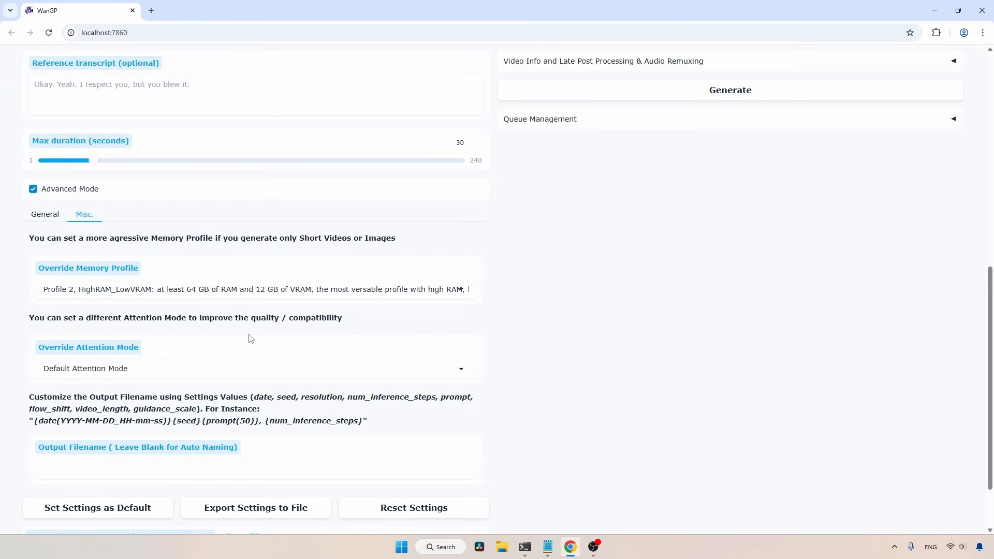
{"action": "left_click", "coordinate": [138, 368]}
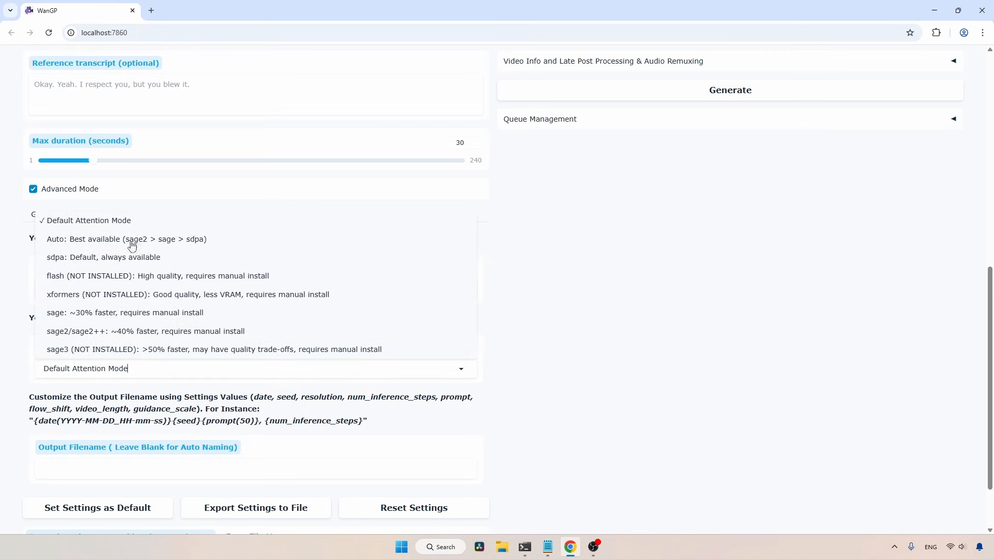
{"action": "left_click", "coordinate": [128, 259]}
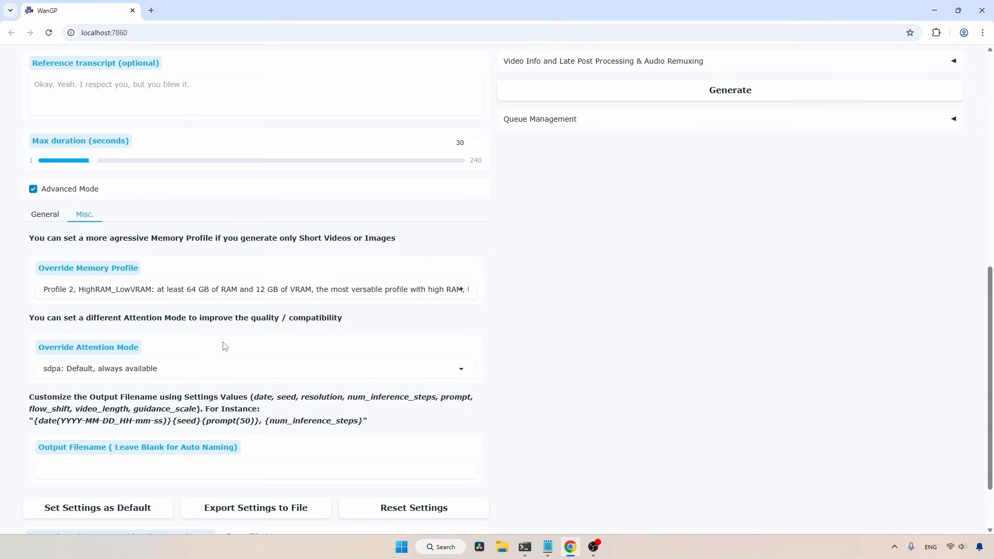
Generate the cloned speech and play the generated audio
{"action": "left_click_drag", "start_coordinate": [991, 378], "coordinate": [992, 204]}
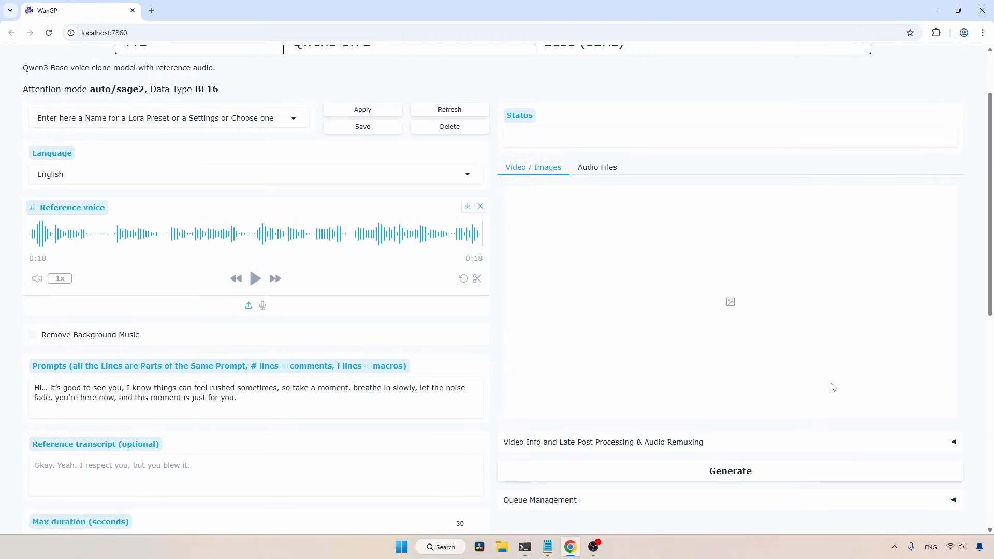
{"action": "left_click", "coordinate": [714, 479]}
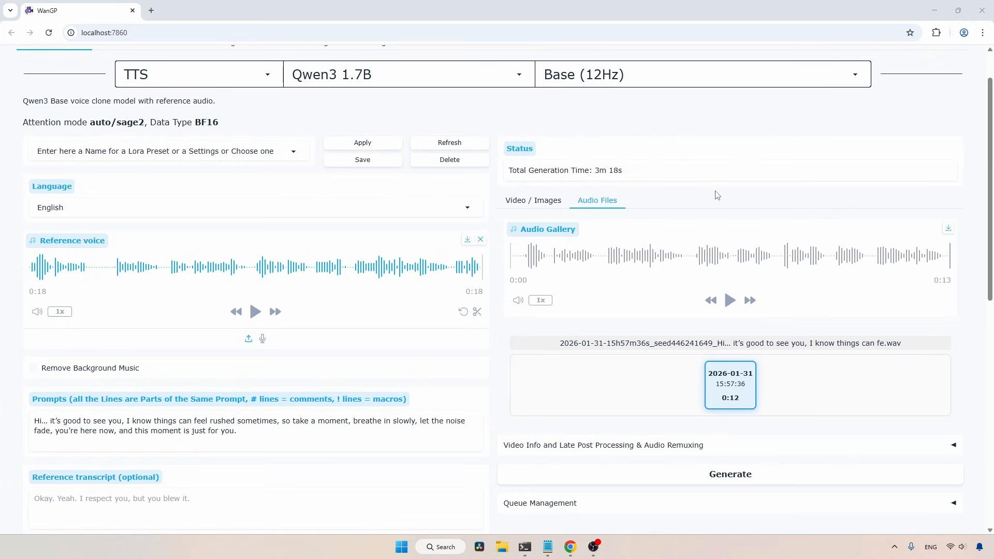
{"action": "left_click", "coordinate": [729, 302]}
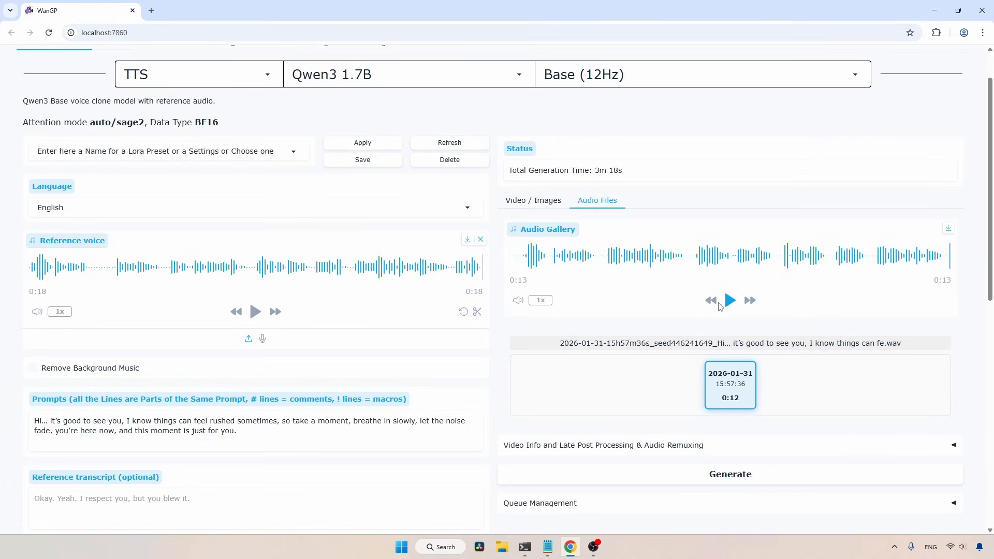
Replace the reference voice with the bestfriend_abbott_km_64kb audio file and play it
{"action": "left_click", "coordinate": [480, 239]}
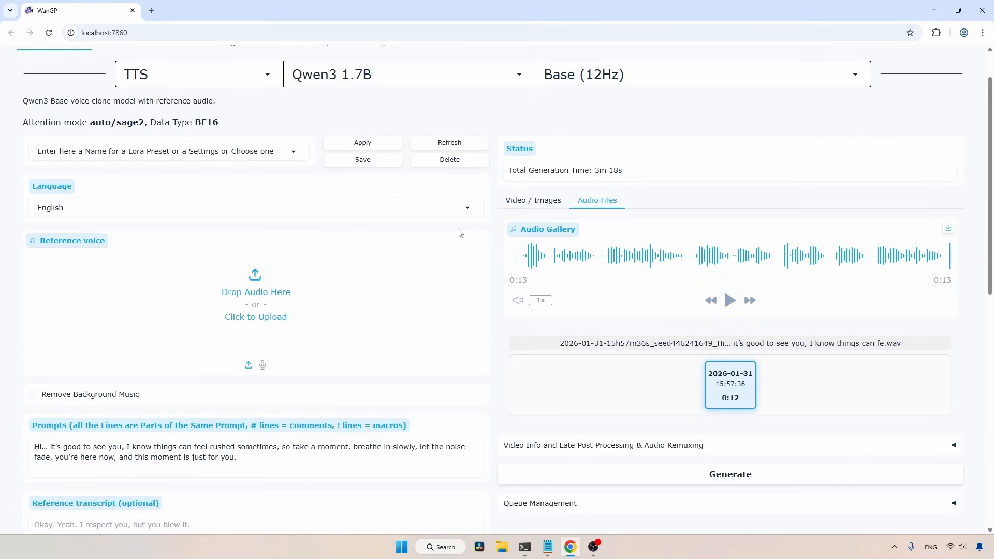
{"action": "left_click", "coordinate": [279, 284]}
{"action": "left_click", "coordinate": [152, 84]}
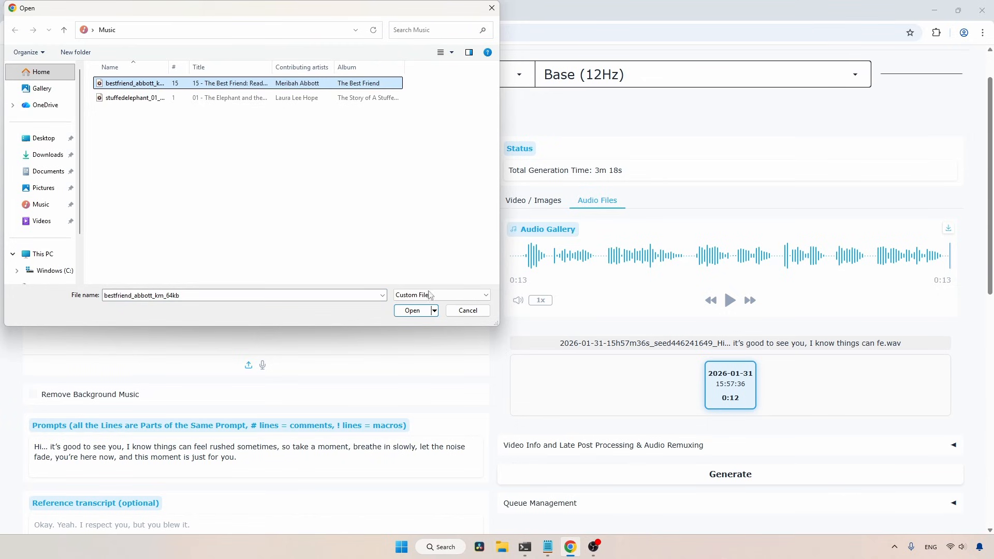
{"action": "left_click", "coordinate": [412, 311]}
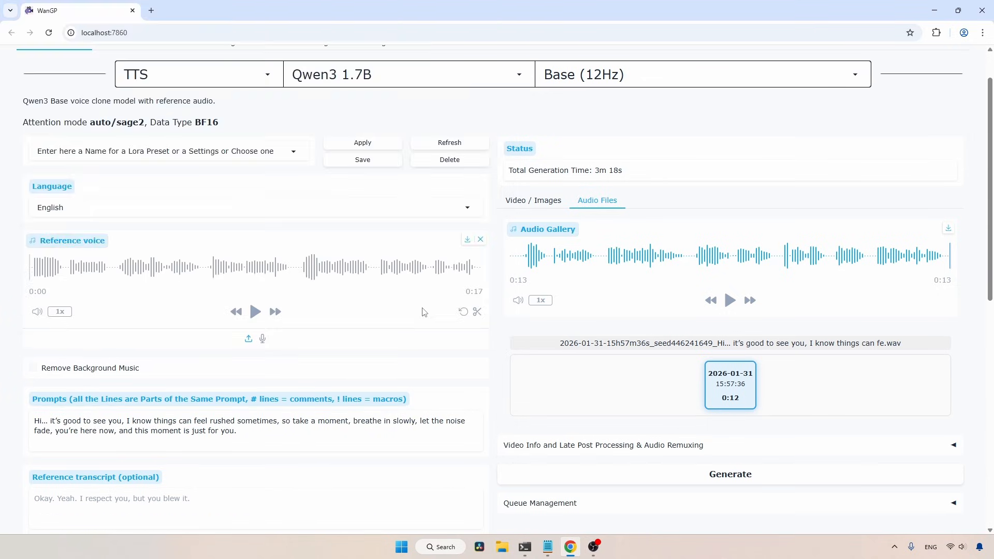
{"action": "left_click", "coordinate": [256, 312]}
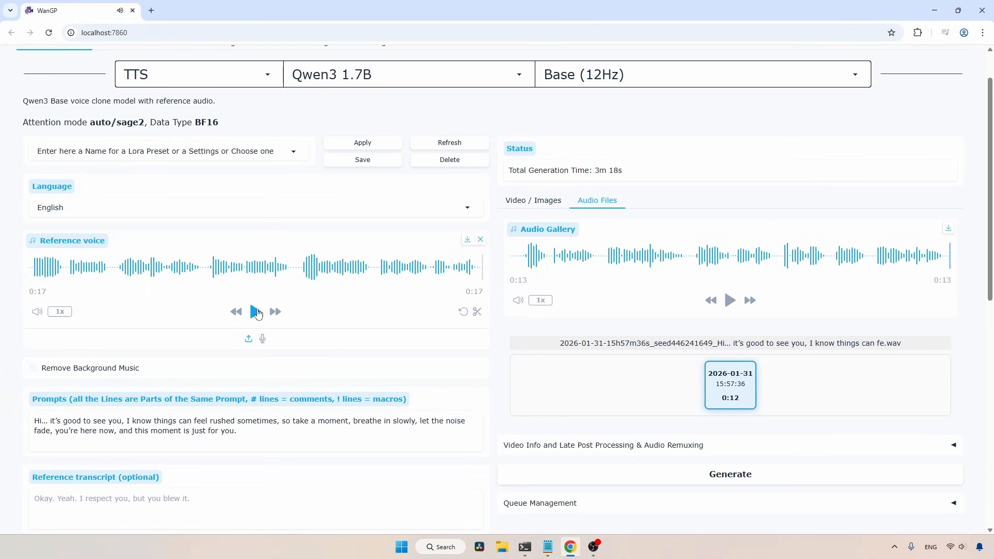
Copy the "Most people don't notice how quiet early mornings are…" lines from Voice Clone.md and replace the prompt with them
{"action": "scroll", "coordinate": [258, 315], "scroll_direction": "down", "scroll_amount": 2}
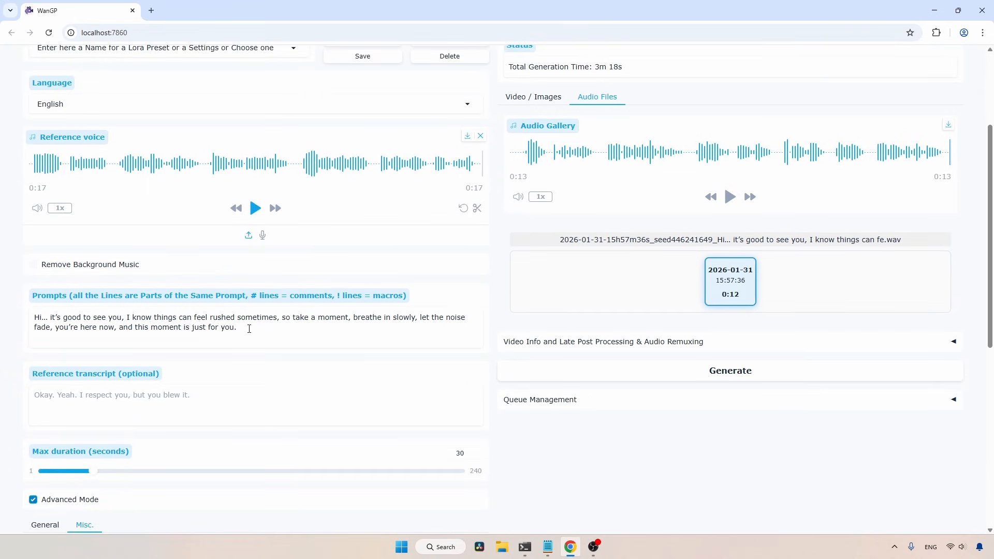
{"action": "left_click", "coordinate": [548, 547]}
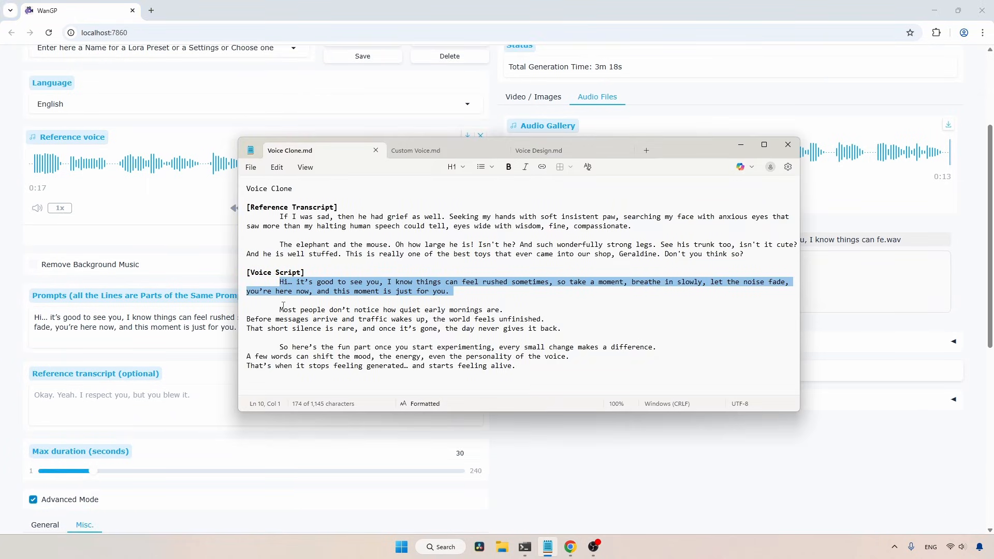
{"action": "left_click_drag", "start_coordinate": [283, 306], "coordinate": [586, 328]}
{"action": "left_click_drag", "start_coordinate": [263, 309], "coordinate": [573, 332]}
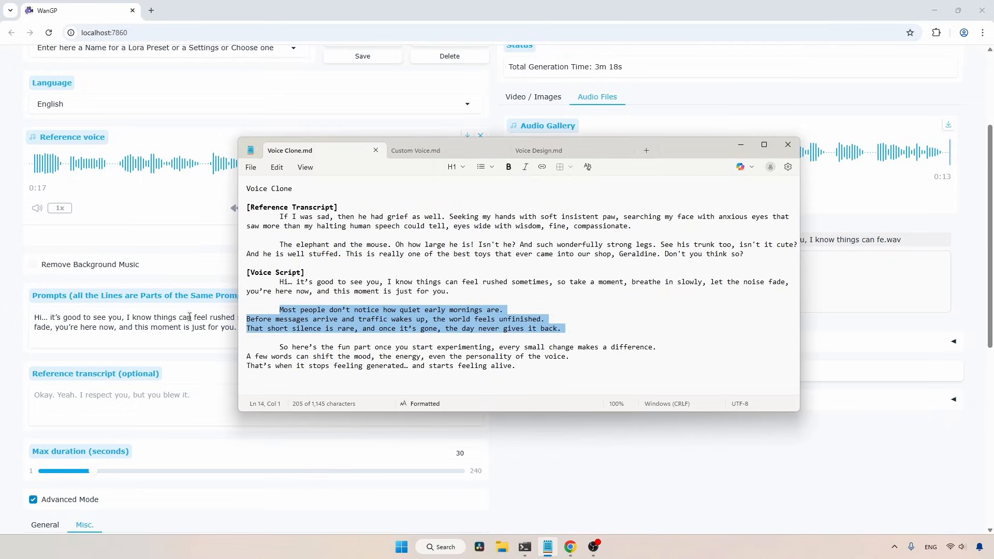
{"action": "key", "text": "ctrl+c"}
{"action": "key", "text": "alt+Tab"}
{"action": "left_click", "coordinate": [339, 332]}
{"action": "key", "text": "ctrl+a"}
{"action": "key", "text": "ctrl+v"}
Set the attention mode override to Default Attention Mode and the memory profile to Profile 1, HighRAM_HighVRAM
{"action": "scroll", "coordinate": [339, 332], "scroll_direction": "down", "scroll_amount": 5}
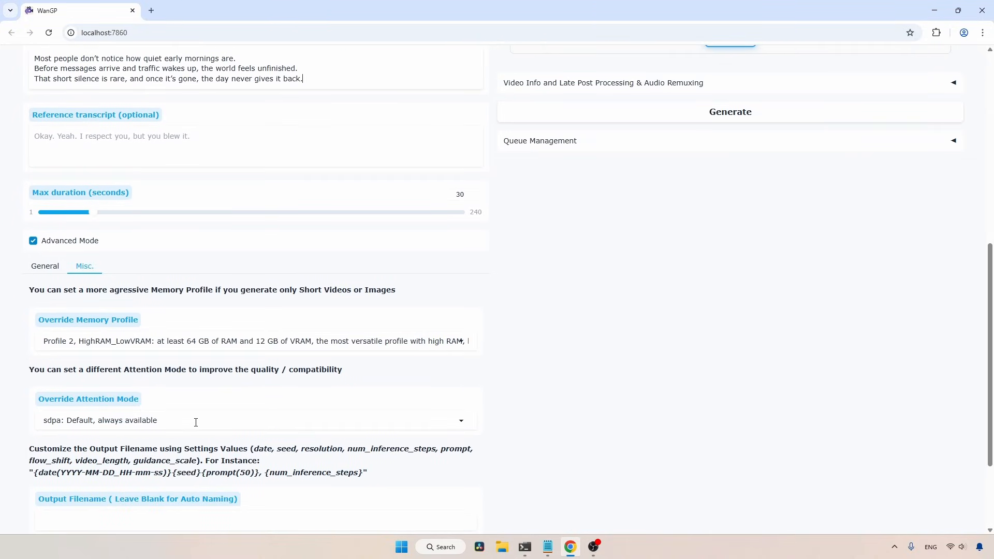
{"action": "left_click", "coordinate": [196, 421]}
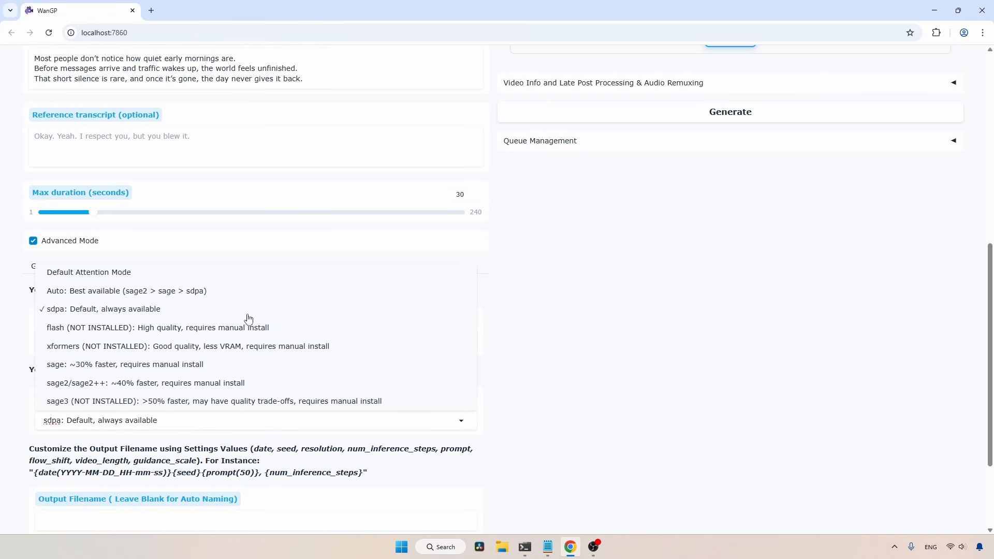
{"action": "left_click", "coordinate": [130, 273]}
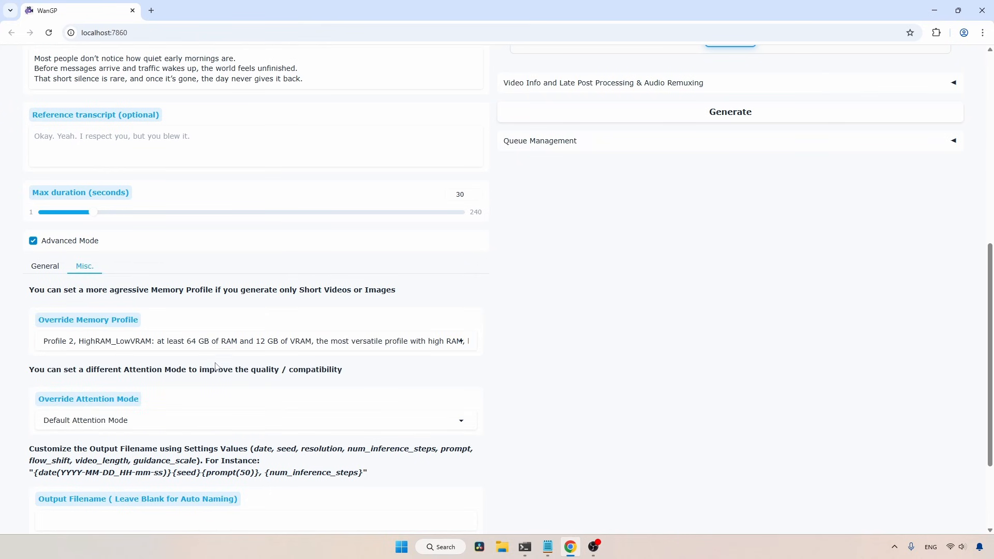
{"action": "left_click", "coordinate": [197, 340]}
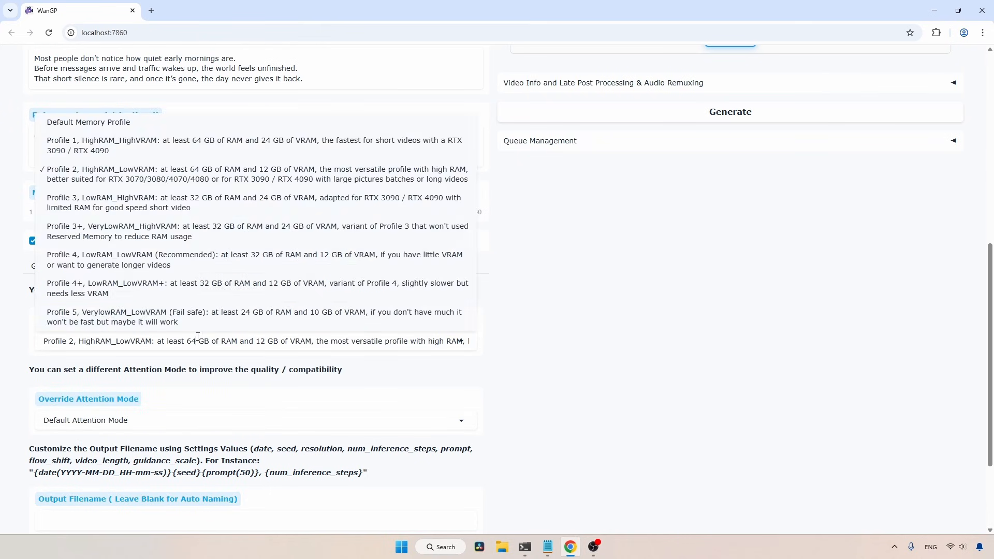
{"action": "left_click", "coordinate": [171, 150]}
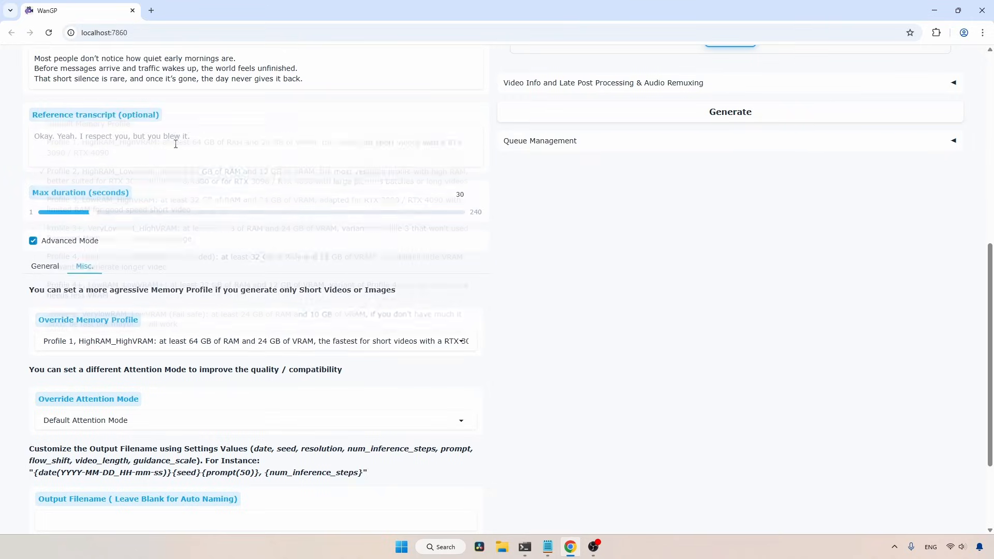
Generate the cloned speech for the new script and play the generated audio
{"action": "scroll", "coordinate": [933, 359], "scroll_direction": "up", "scroll_amount": 7}
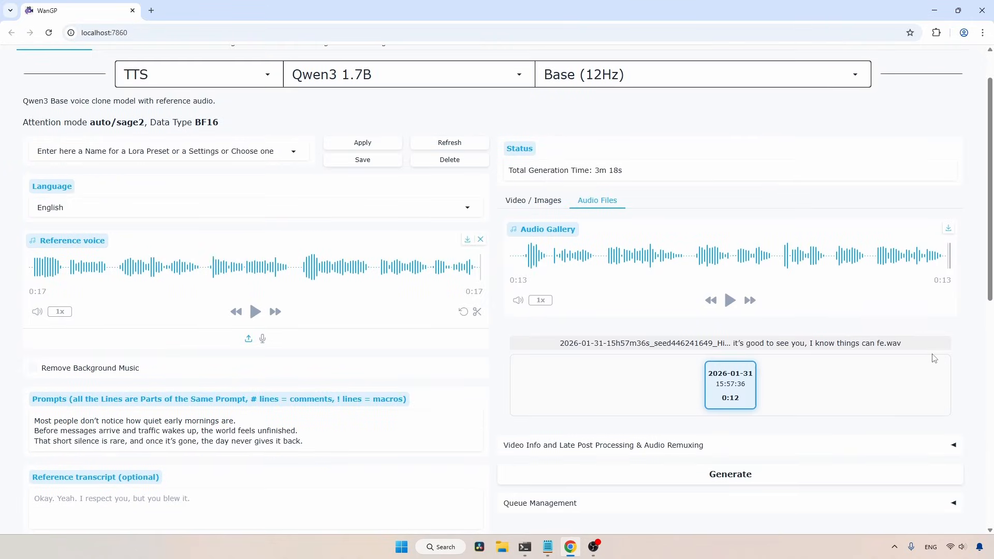
{"action": "left_click", "coordinate": [745, 474]}
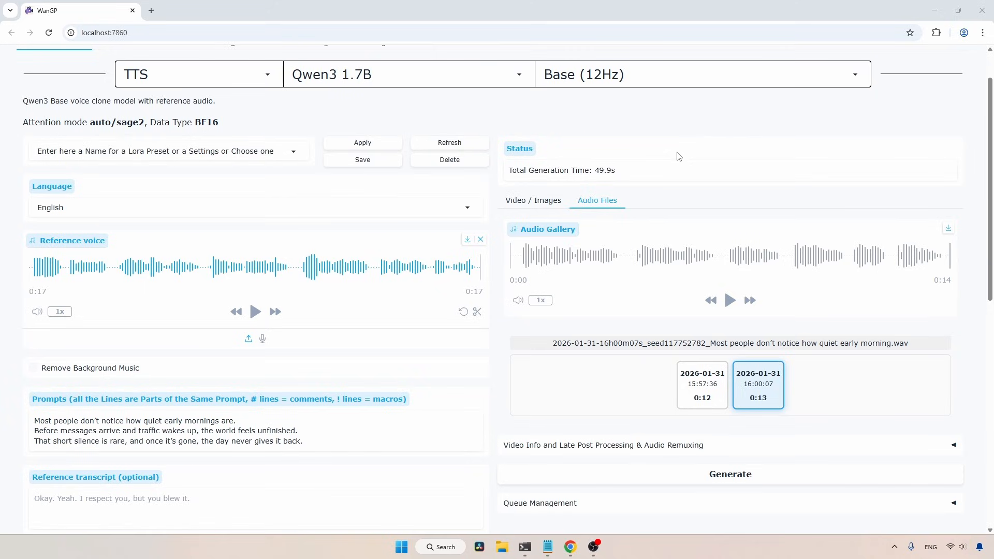
{"action": "left_click", "coordinate": [731, 305]}
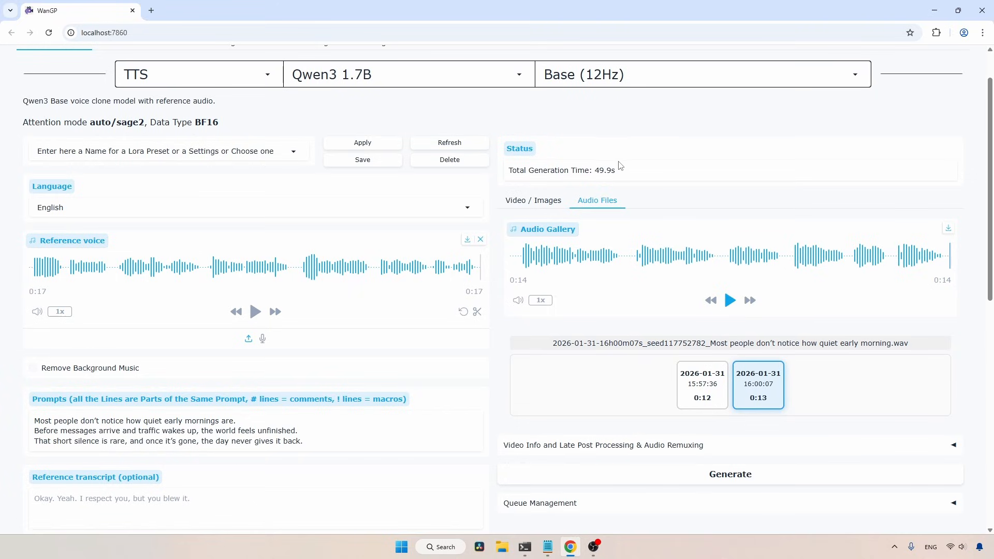
Switch the Qwen3 1.7B model variant from Base to Custom Voice (12Hz)
{"action": "scroll", "coordinate": [619, 163], "scroll_direction": "up", "scroll_amount": 1}
{"action": "left_click", "coordinate": [604, 124]}
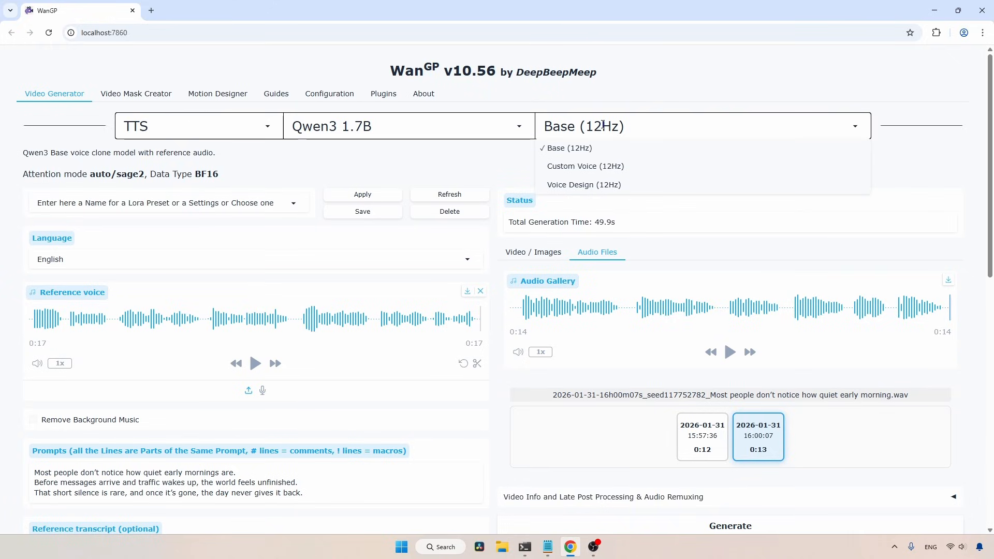
{"action": "left_click", "coordinate": [587, 167]}
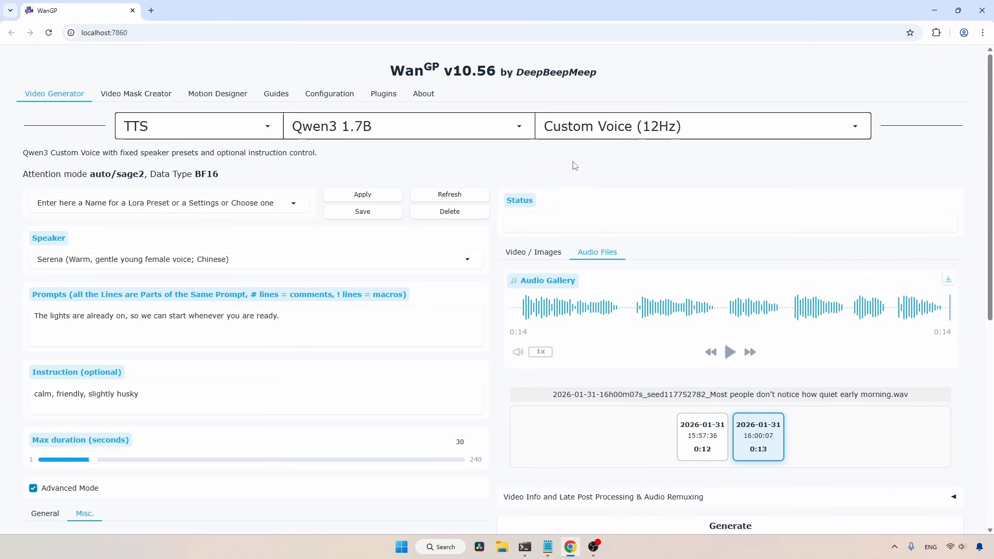
Choose the Aiden (Sunny American male voice) speaker preset
{"action": "scroll", "coordinate": [38, 243], "scroll_direction": "down", "scroll_amount": 1}
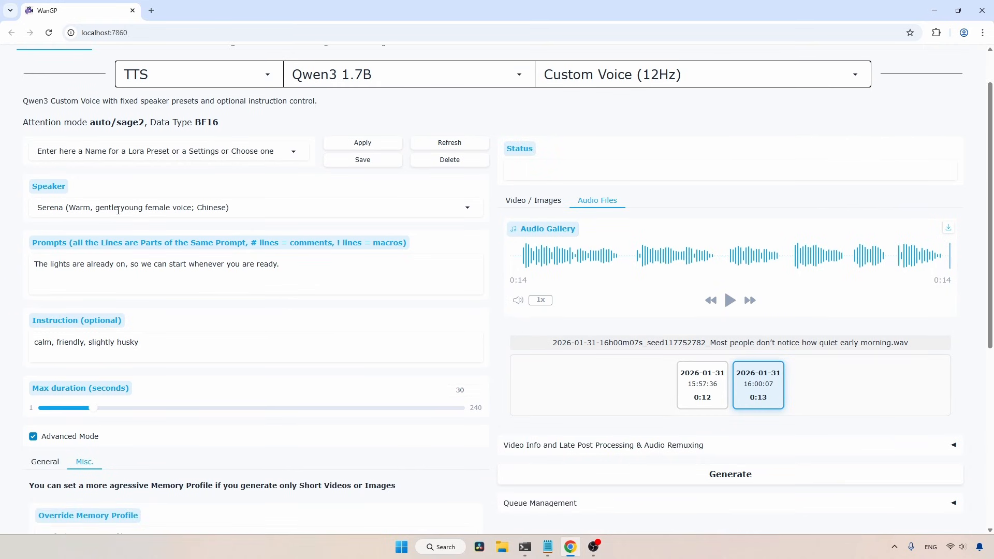
{"action": "left_click", "coordinate": [118, 209]}
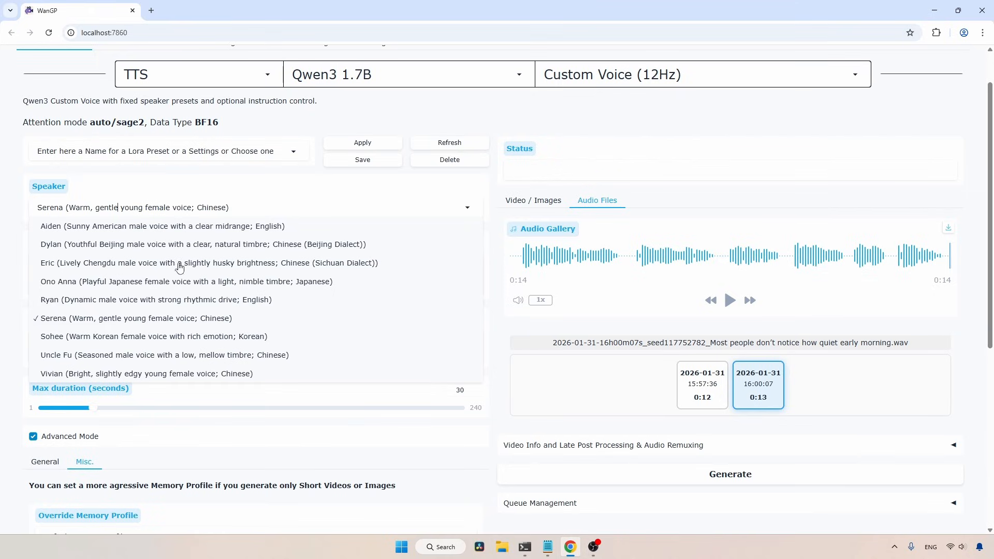
{"action": "left_click", "coordinate": [97, 227]}
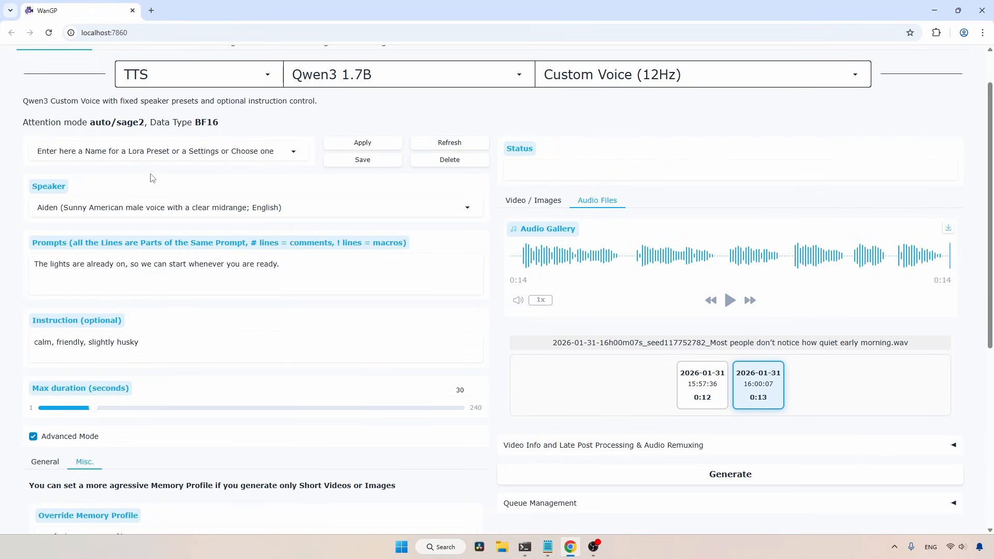
Replace the prompt with the Neutral lines from Custom Voice.md and clear the optional instruction text
{"action": "scroll", "coordinate": [332, 259], "scroll_direction": "down", "scroll_amount": 1}
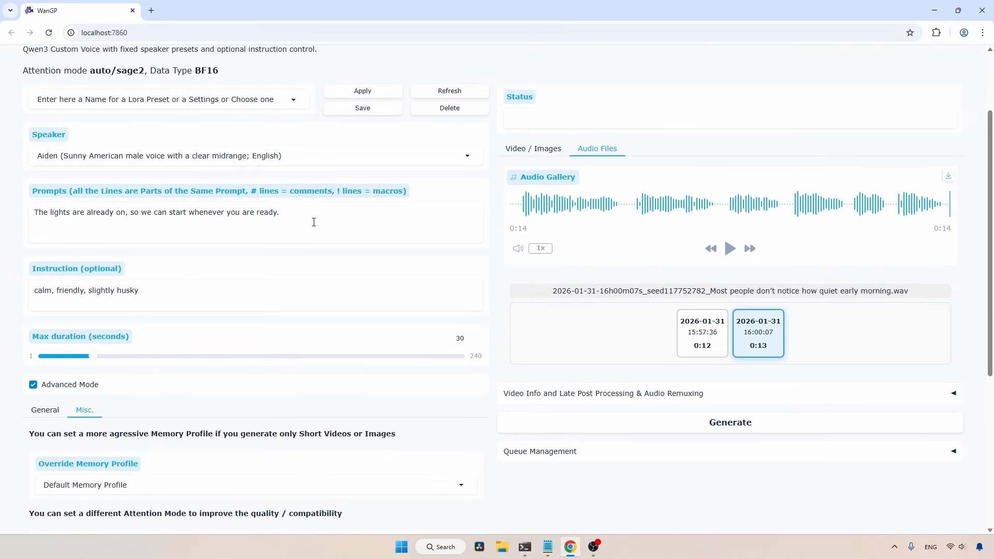
{"action": "left_click_drag", "start_coordinate": [314, 221], "coordinate": [3, 207]}
{"action": "left_click", "coordinate": [548, 546]}
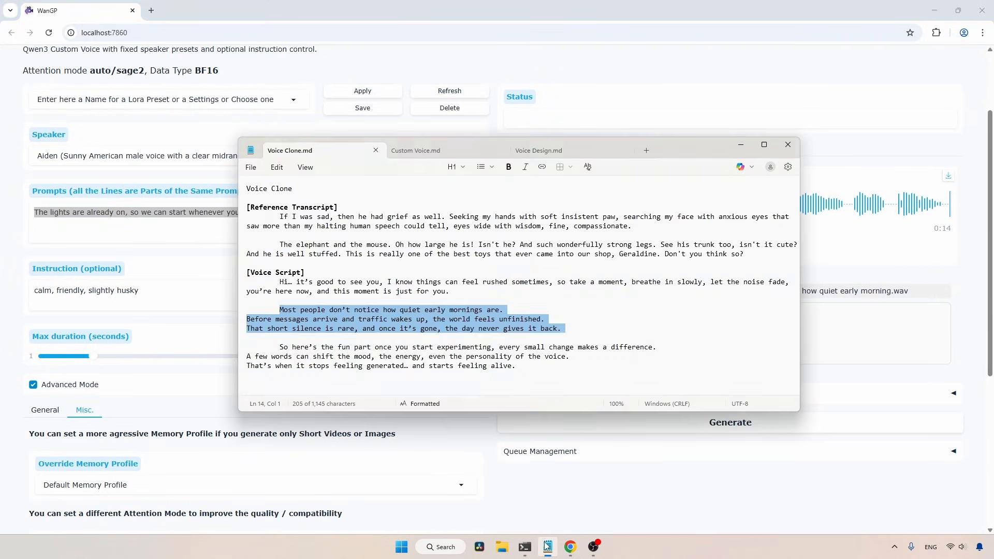
{"action": "left_click", "coordinate": [414, 151]}
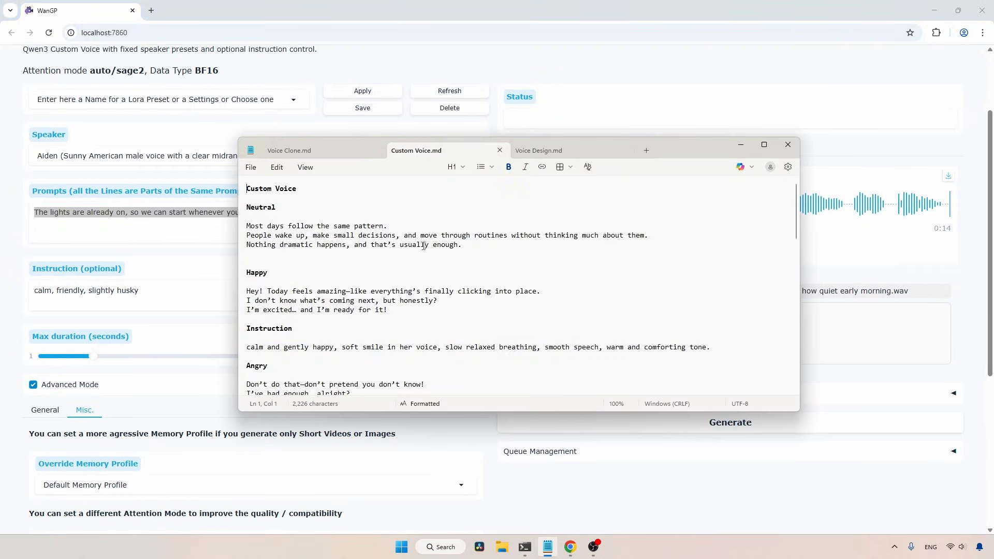
{"action": "left_click_drag", "start_coordinate": [430, 254], "coordinate": [317, 218]}
{"action": "key", "text": "alt+Tab"}
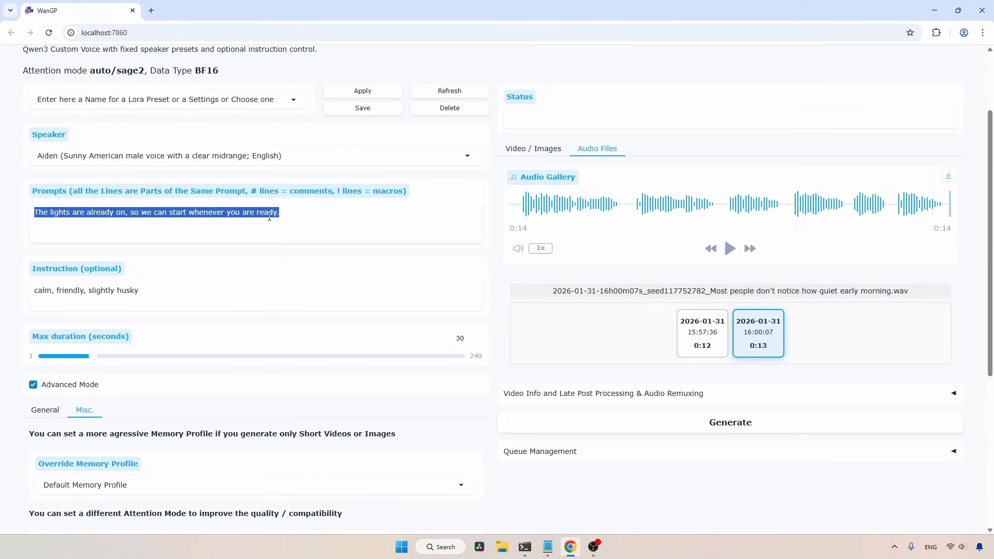
{"action": "key", "text": "ctrl+v"}
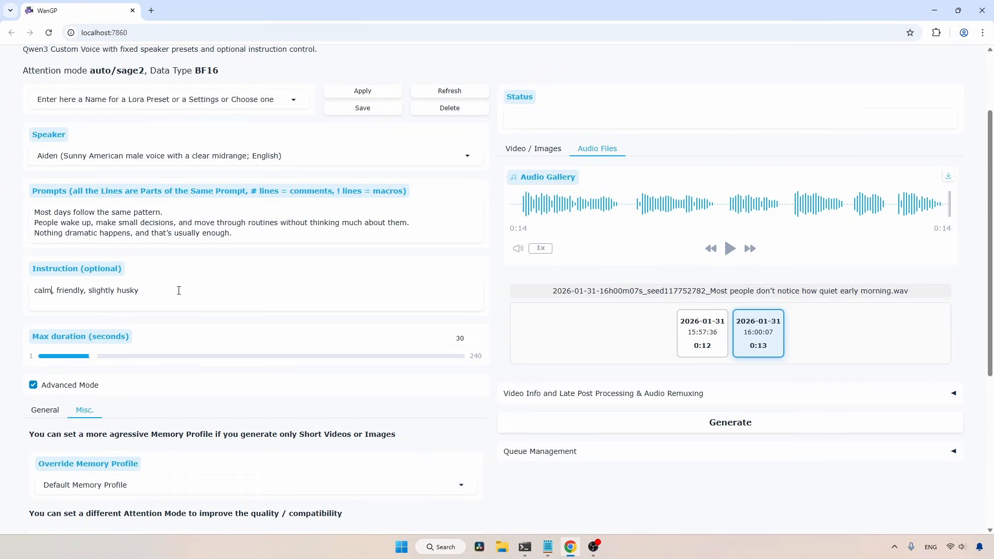
{"action": "key", "text": "ctrl+a"}
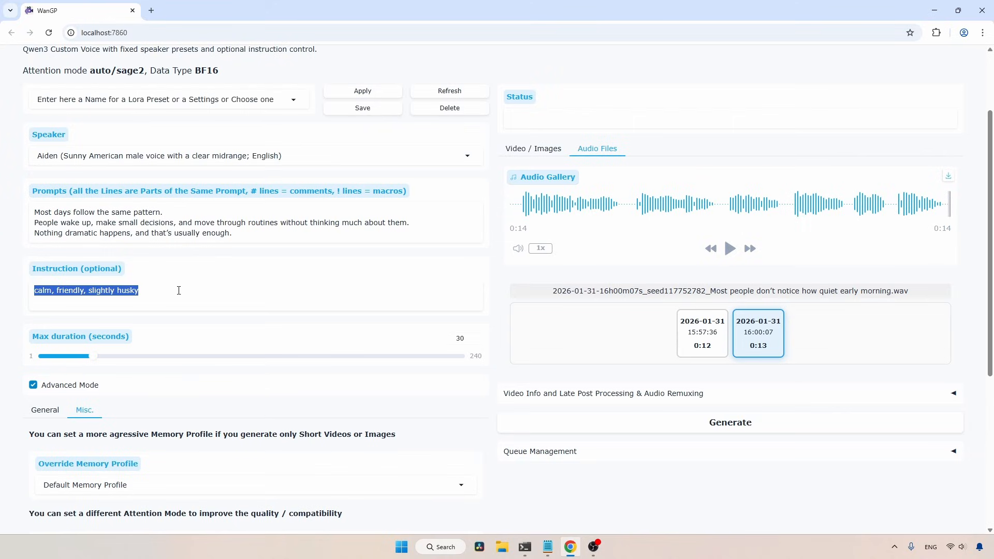
{"action": "key", "text": "BackSpace"}
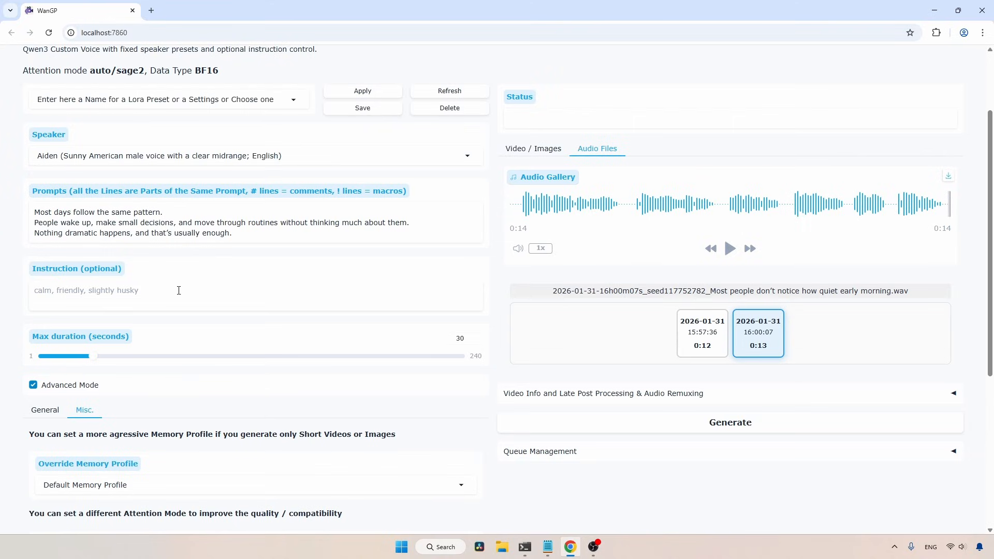
Open the General advanced settings, generate the speech with the Aiden voice and play it
{"action": "scroll", "coordinate": [166, 282], "scroll_direction": "down", "scroll_amount": 4}
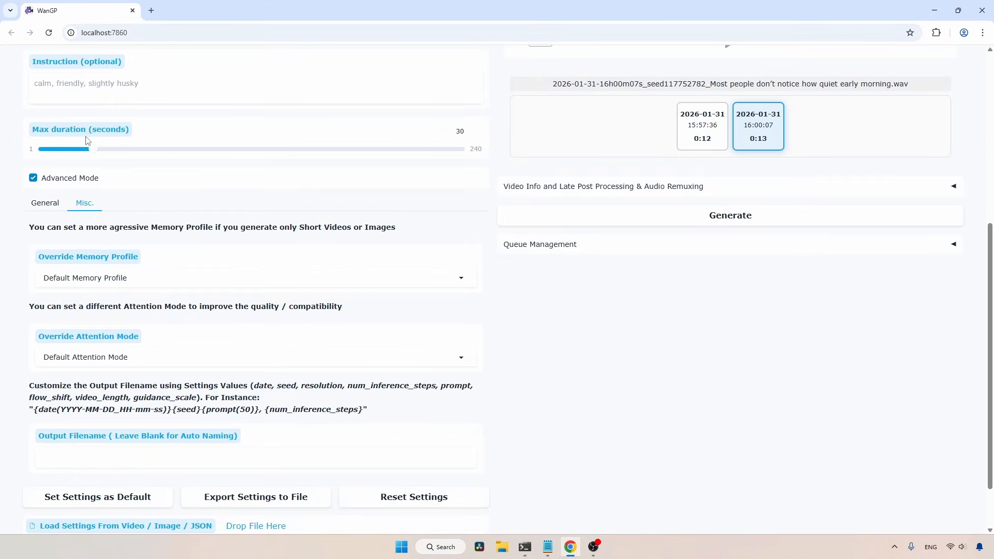
{"action": "scroll", "coordinate": [351, 269], "scroll_direction": "up", "scroll_amount": 3}
{"action": "left_click", "coordinate": [45, 358]}
{"action": "scroll", "coordinate": [134, 319], "scroll_direction": "down", "scroll_amount": 1}
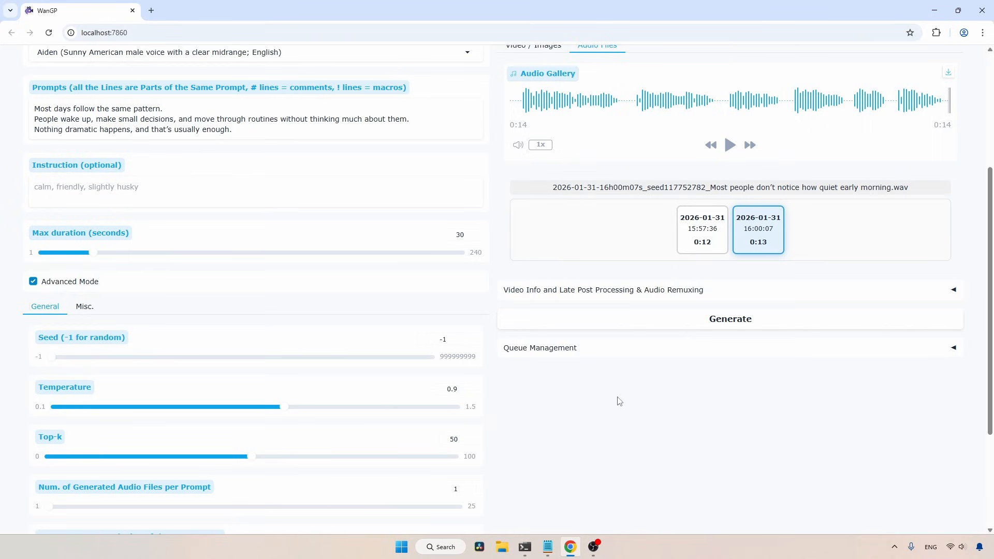
{"action": "scroll", "coordinate": [833, 455], "scroll_direction": "up", "scroll_amount": 3}
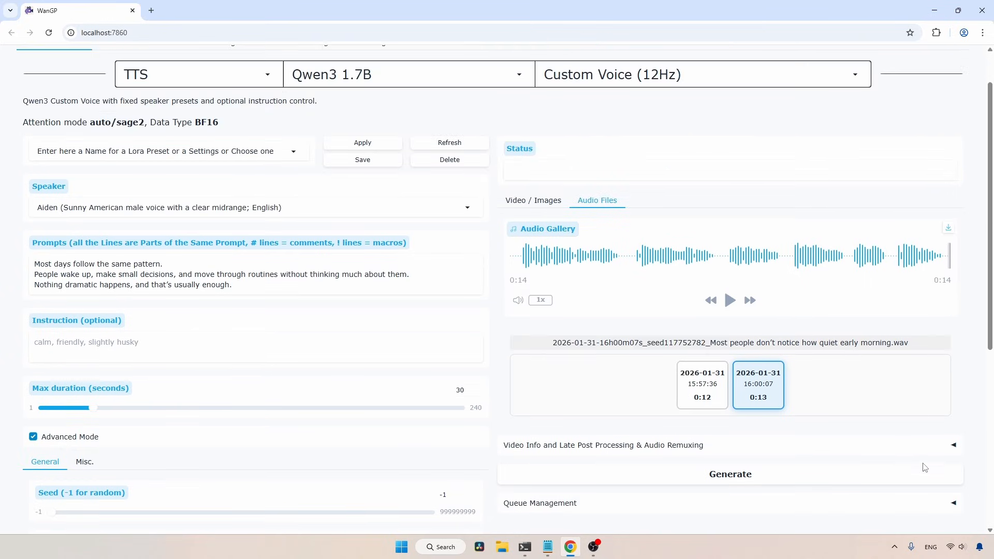
{"action": "left_click", "coordinate": [759, 472]}
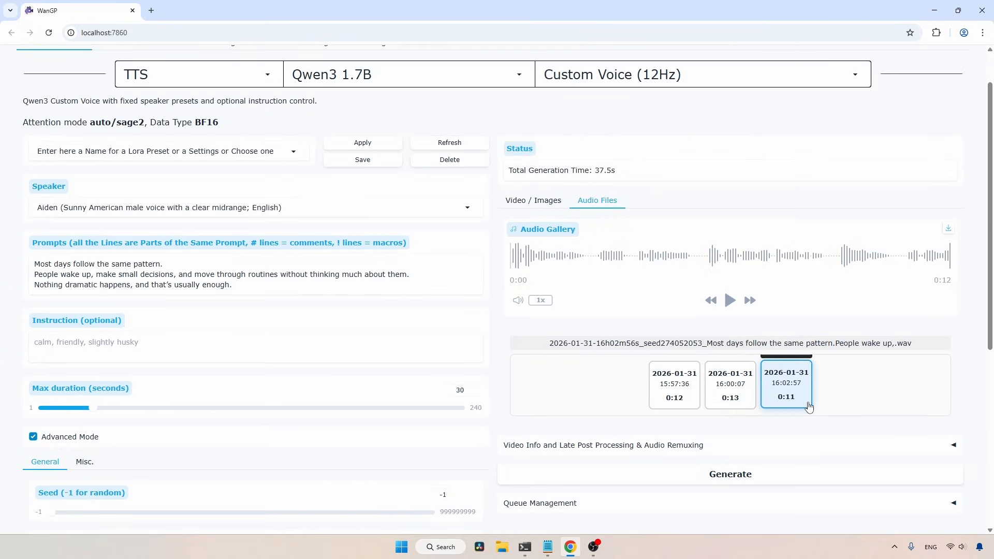
{"action": "left_click", "coordinate": [730, 300]}
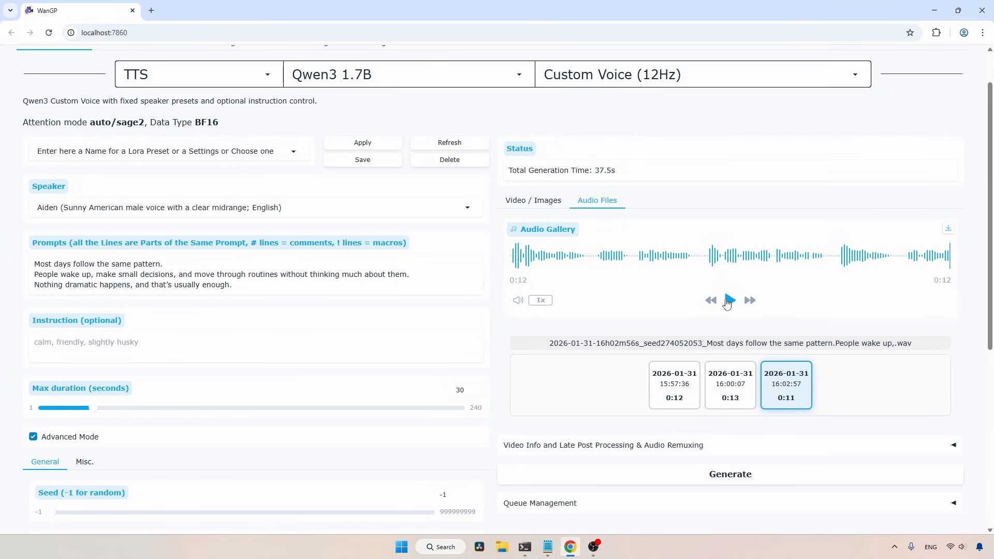
Replace the prompt with the Happy lines from Custom Voice.md, starting "Hey! Today feels amazing"
{"action": "left_click", "coordinate": [541, 552]}
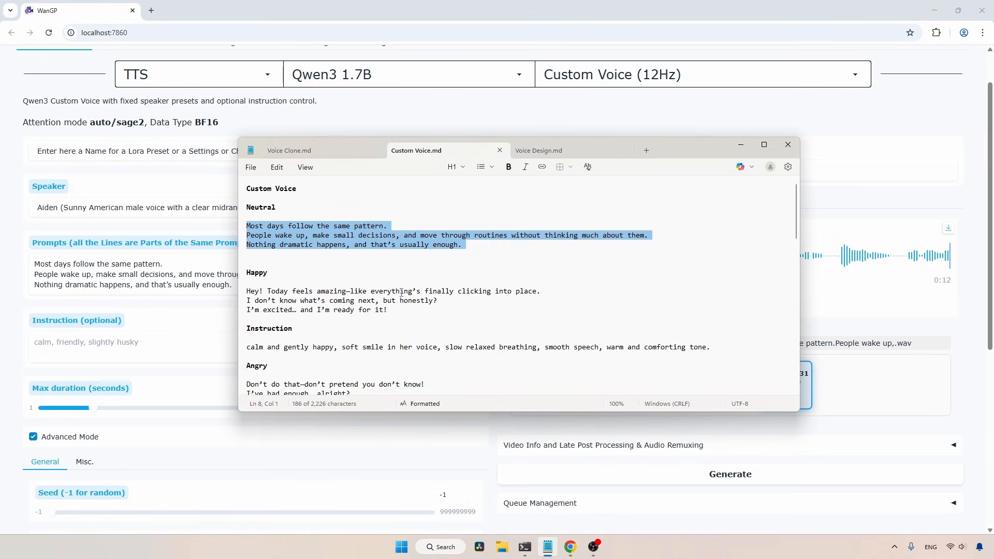
{"action": "left_click_drag", "start_coordinate": [247, 282], "coordinate": [248, 318]}
{"action": "key", "text": "ctrl+c"}
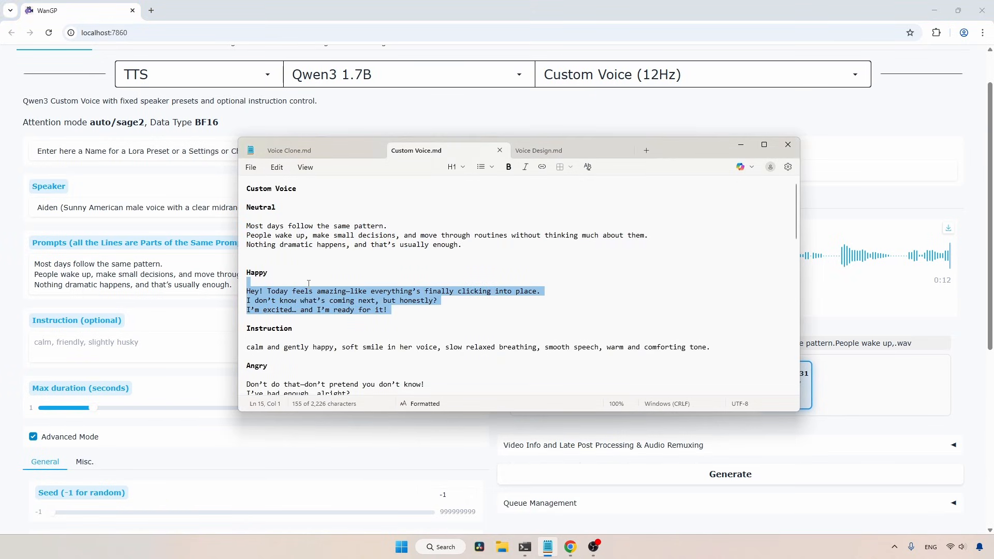
{"action": "left_click", "coordinate": [184, 293]}
{"action": "key", "text": "ctrl+a"}
{"action": "key", "text": "ctrl+v"}
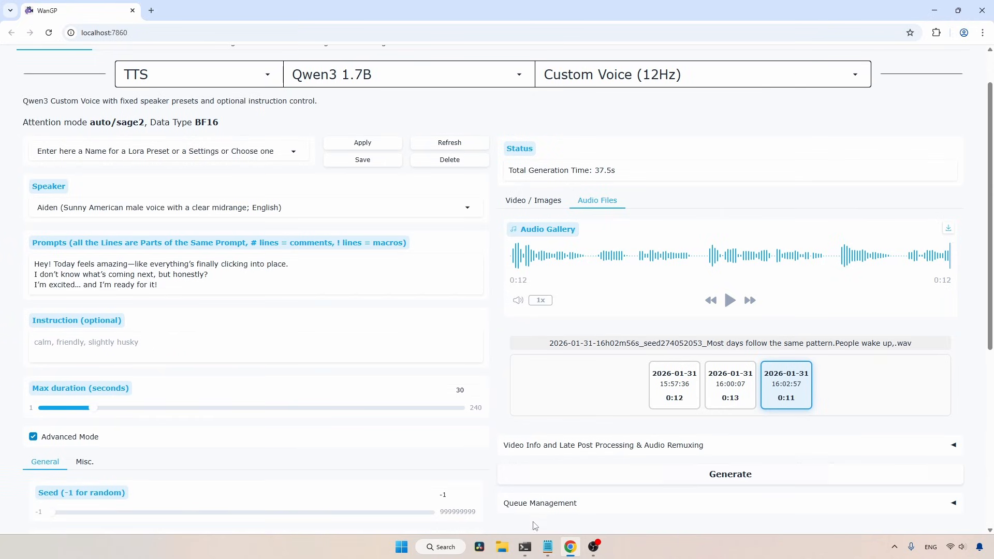
Paste the Happy instruction from Custom Voice.md into the instruction field, changing "her voice" to "his voice"
{"action": "left_click", "coordinate": [547, 548]}
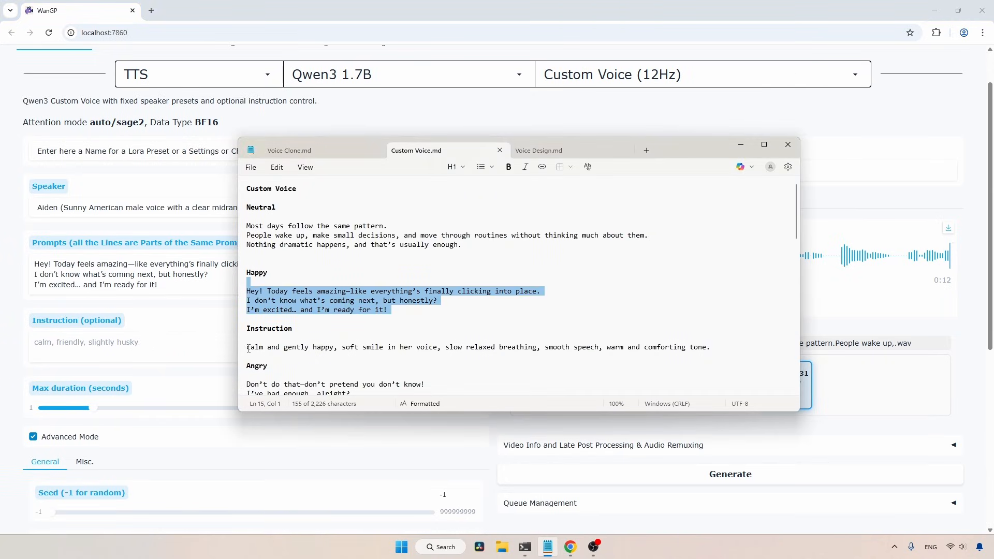
{"action": "left_click_drag", "start_coordinate": [248, 348], "coordinate": [725, 350]}
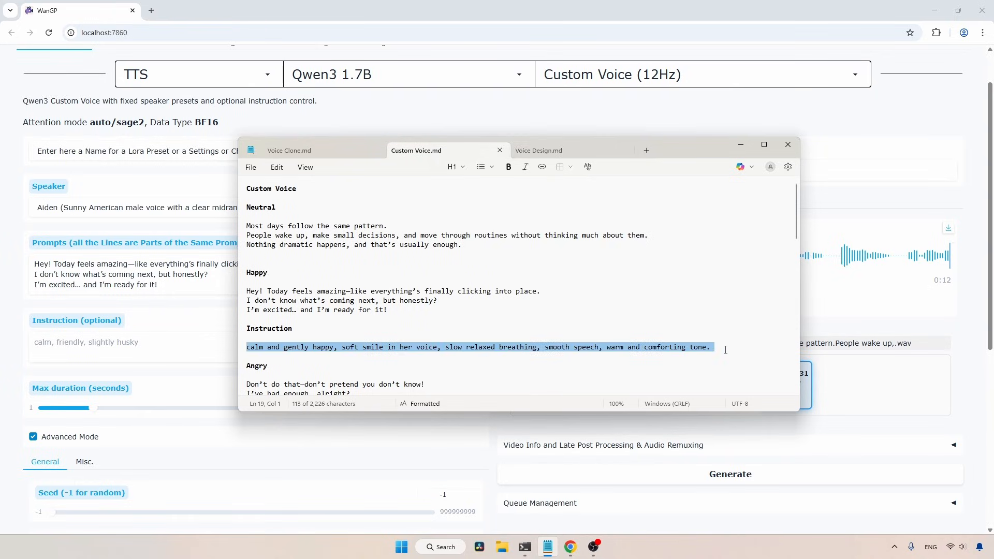
{"action": "key", "text": "ctrl+c"}
{"action": "left_click", "coordinate": [138, 346]}
{"action": "key", "text": "ctrl+v"}
{"action": "left_click", "coordinate": [31, 353]}
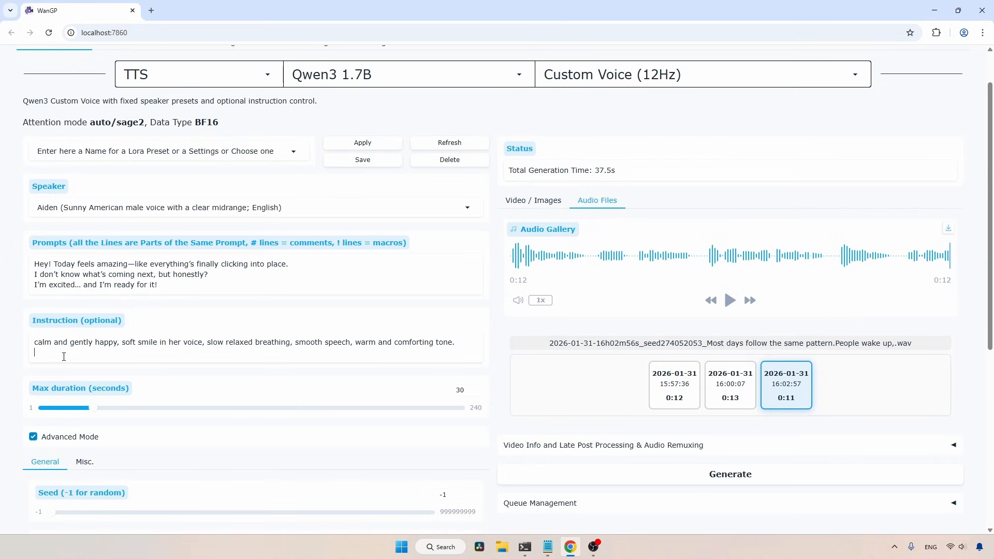
{"action": "key", "text": "BackSpace"}
{"action": "double_click", "coordinate": [175, 343]}
{"action": "type", "text": "his"}
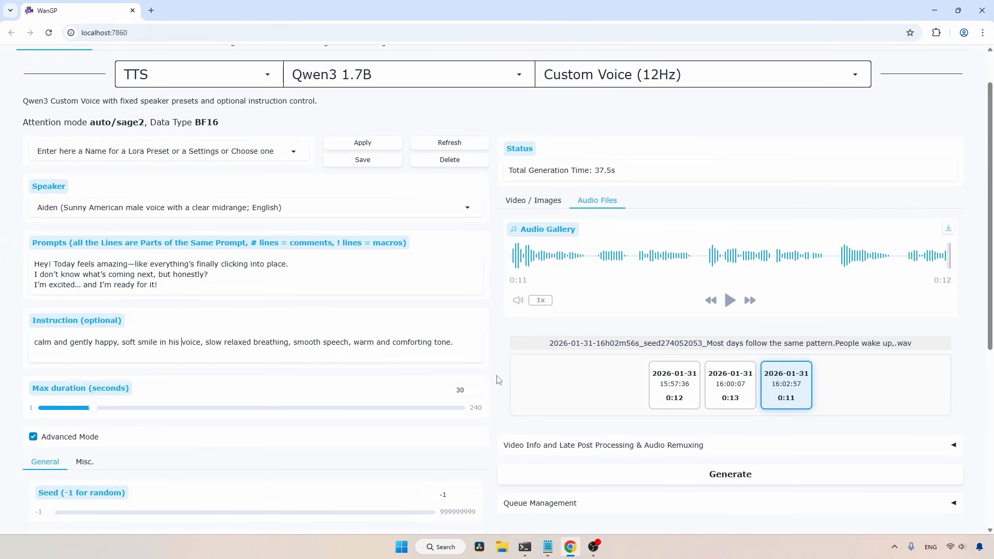
Generate the happy speech with the Aiden voice and play the result
{"action": "scroll", "coordinate": [430, 409], "scroll_direction": "down", "scroll_amount": 3}
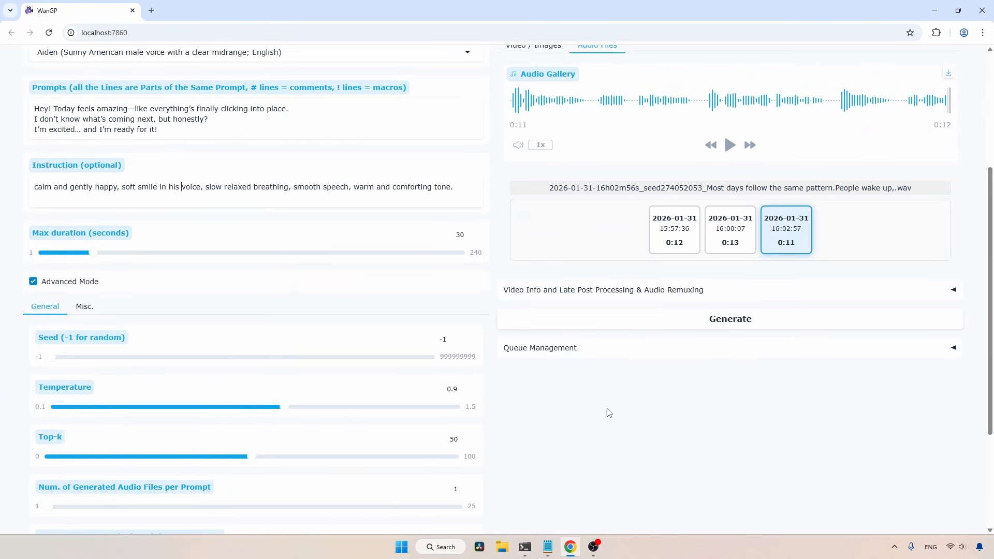
{"action": "scroll", "coordinate": [776, 468], "scroll_direction": "up", "scroll_amount": 4}
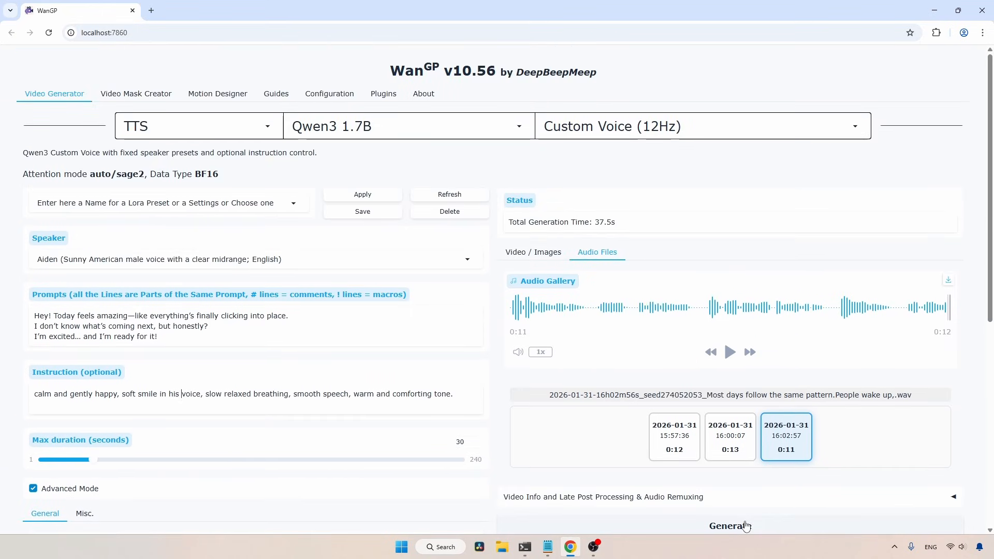
{"action": "left_click", "coordinate": [746, 526]}
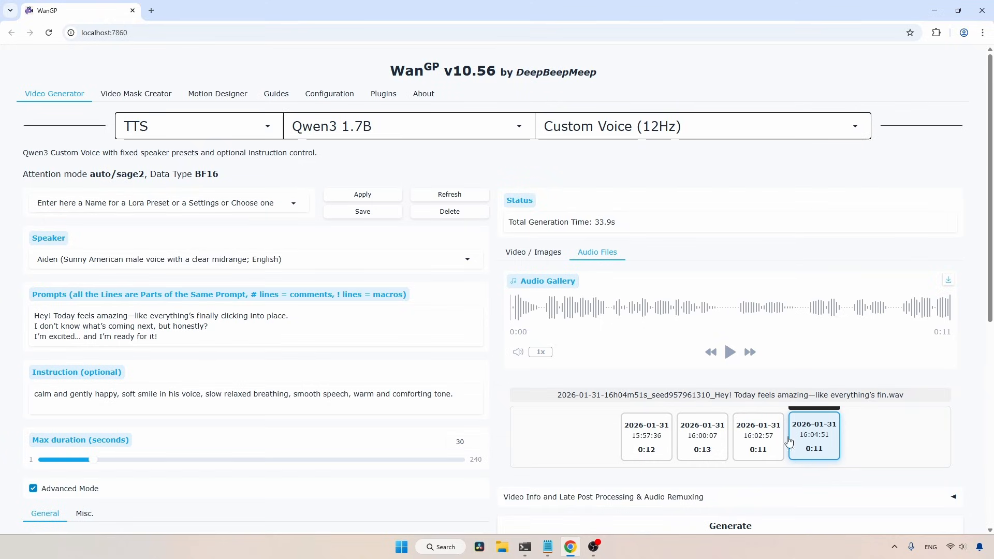
{"action": "left_click", "coordinate": [731, 354]}
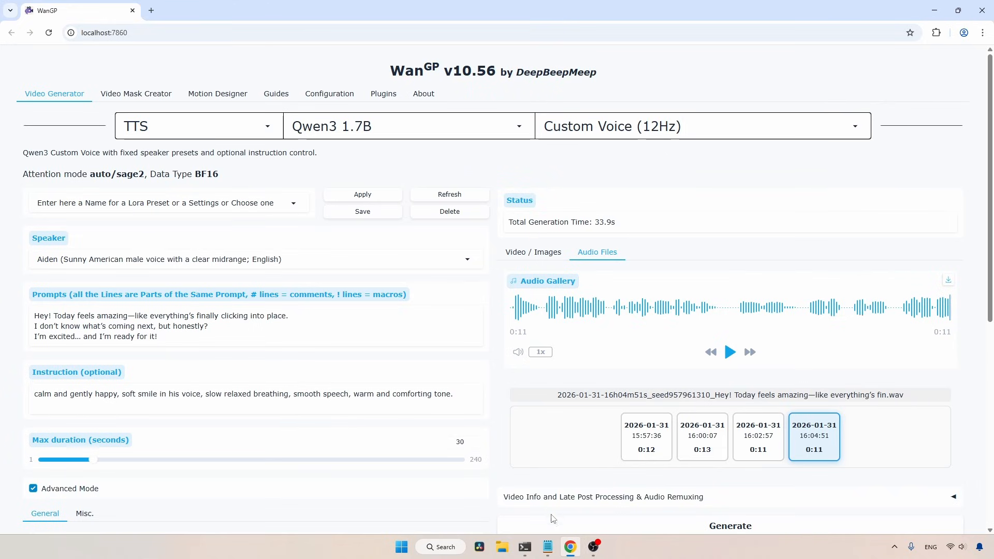
Replace the prompt with the Angry lines from Custom Voice.md, starting "Don't do that—don't pretend you don't know!"
{"action": "left_click", "coordinate": [547, 547]}
{"action": "scroll", "coordinate": [371, 290], "scroll_direction": "down", "scroll_amount": 4}
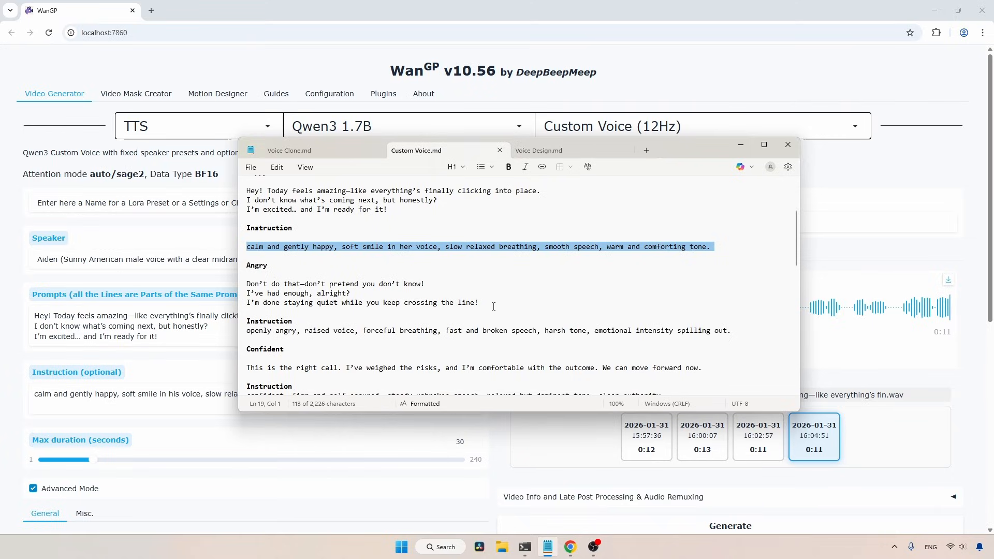
{"action": "left_click_drag", "start_coordinate": [493, 307], "coordinate": [239, 288]}
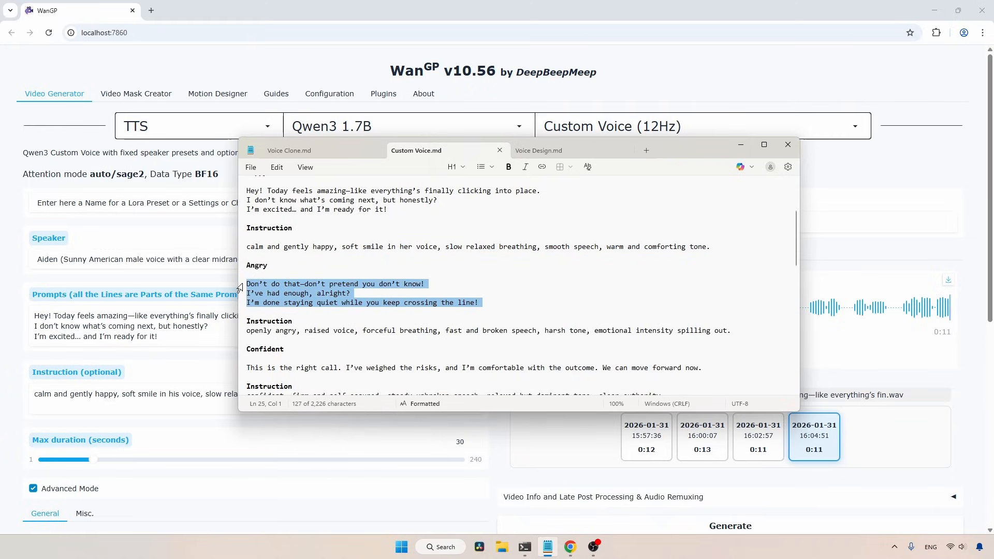
{"action": "left_click", "coordinate": [235, 288]}
{"action": "left_click", "coordinate": [132, 320]}
{"action": "key", "text": "ctrl+a"}
{"action": "key", "text": "ctrl+v"}
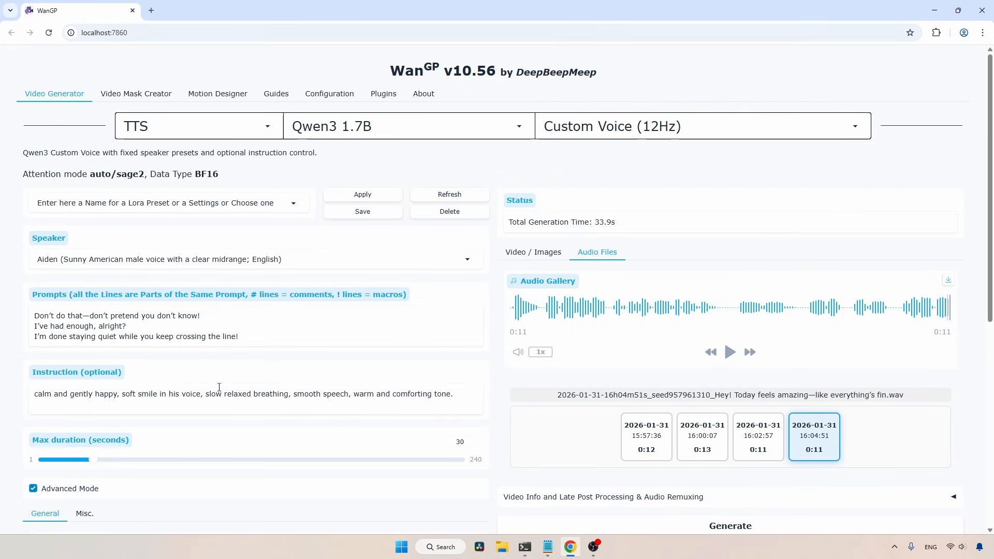
Replace the instruction text with the Angry instruction from Custom Voice.md, starting "openly angry, raised voice"
{"action": "left_click", "coordinate": [548, 547]}
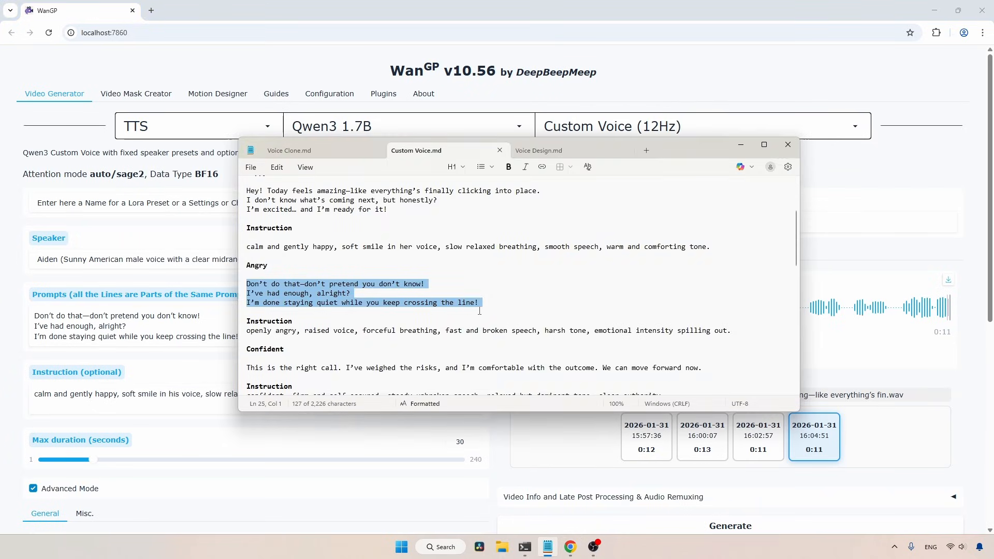
{"action": "left_click_drag", "start_coordinate": [735, 332], "coordinate": [243, 332]}
{"action": "key", "text": "ctrl+c"}
{"action": "left_click", "coordinate": [181, 396]}
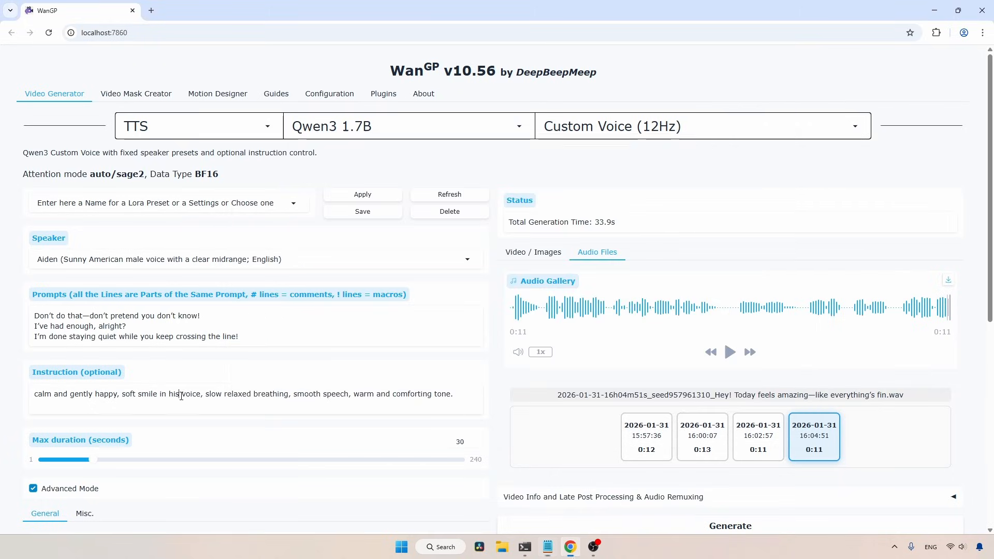
{"action": "key", "text": "ctrl+a"}
{"action": "key", "text": "ctrl+v"}
{"action": "key", "text": "BackSpace"}
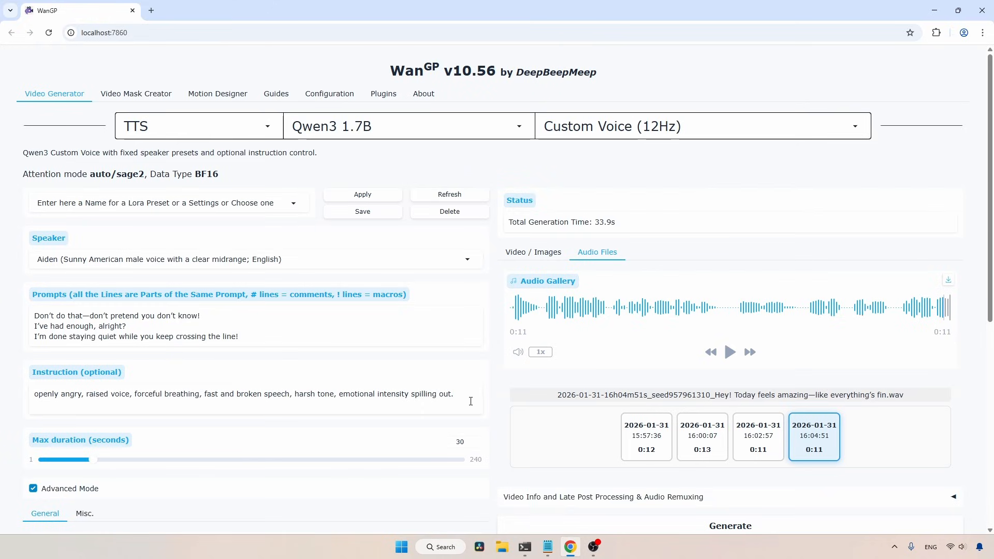
Generate the angry speech with the Aiden voice and play it
{"action": "scroll", "coordinate": [991, 321], "scroll_direction": "down", "scroll_amount": 2}
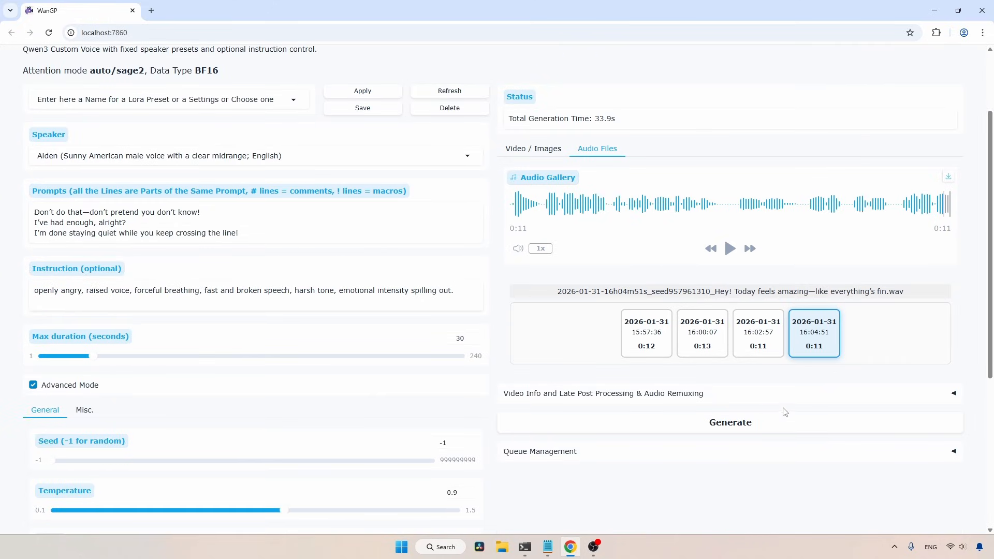
{"action": "left_click", "coordinate": [754, 422]}
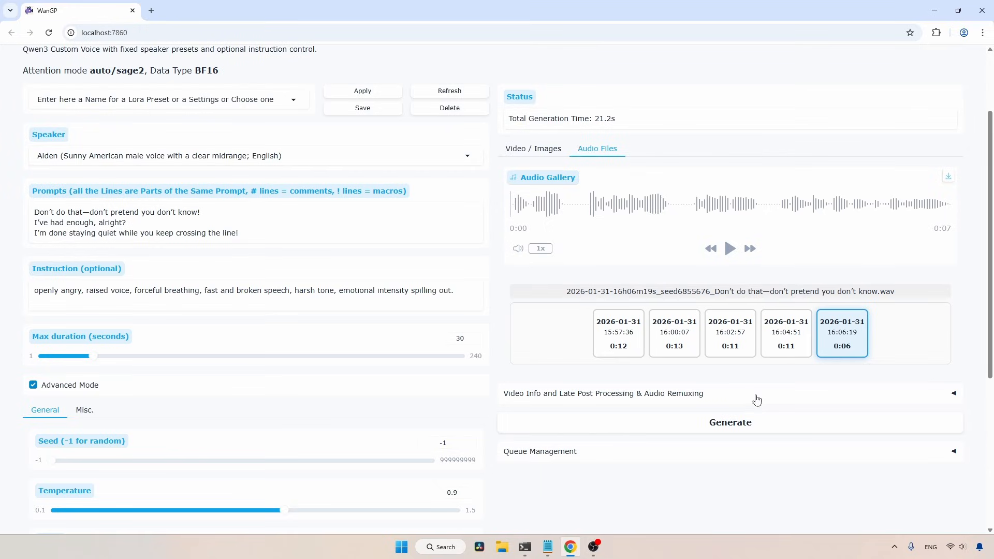
{"action": "left_click", "coordinate": [729, 250]}
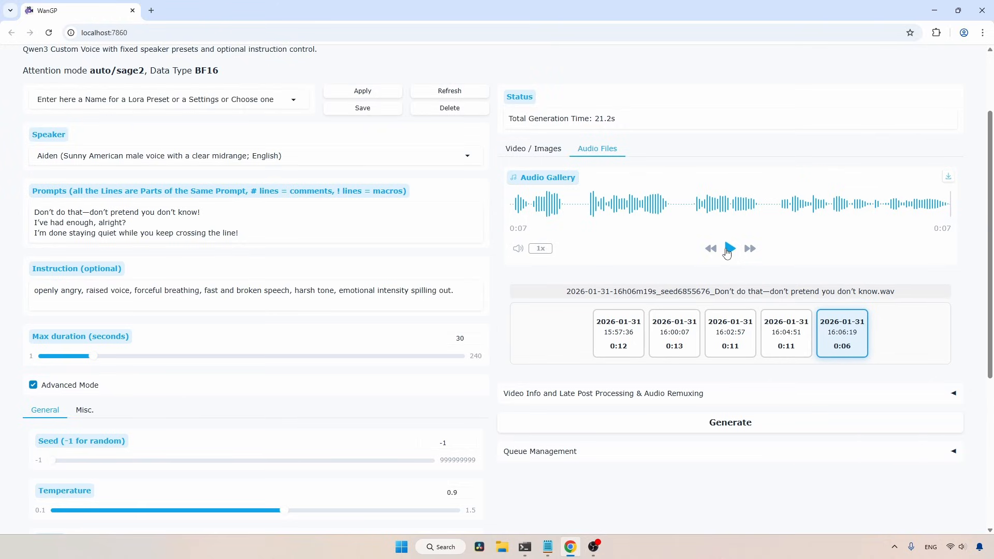
Switch the speaker to Serena, generate the angry speech again and play it
{"action": "left_click", "coordinate": [106, 155]}
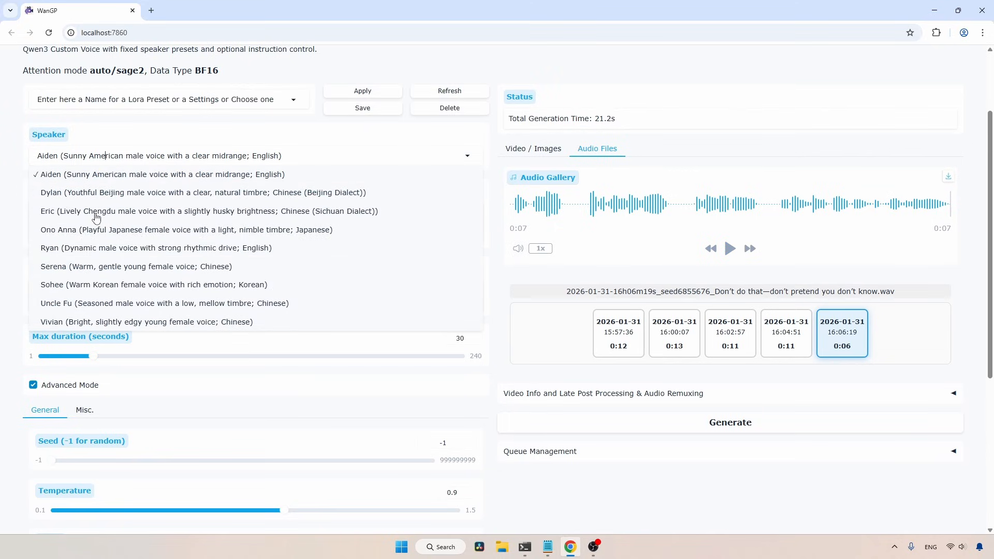
{"action": "left_click", "coordinate": [75, 267]}
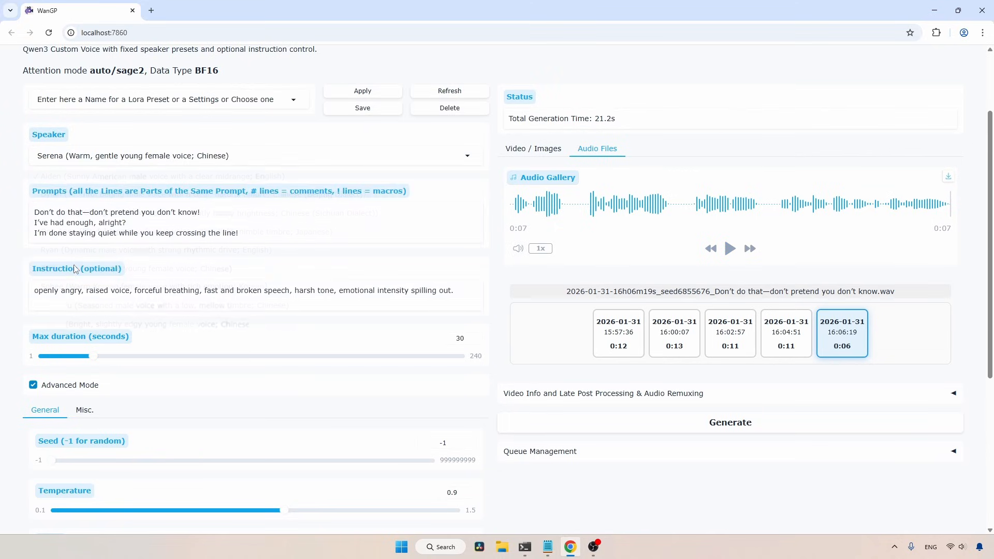
{"action": "left_click", "coordinate": [734, 424]}
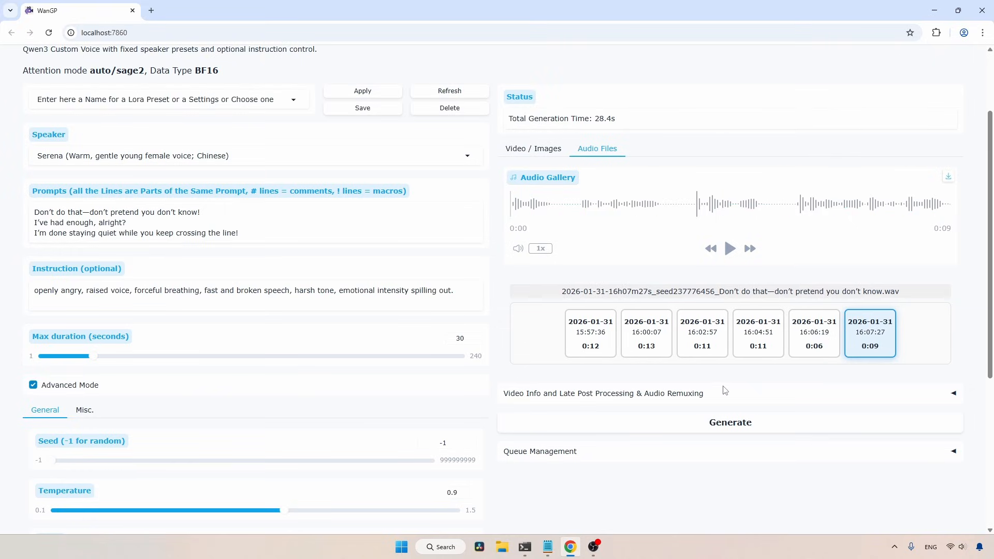
{"action": "left_click", "coordinate": [730, 250]}
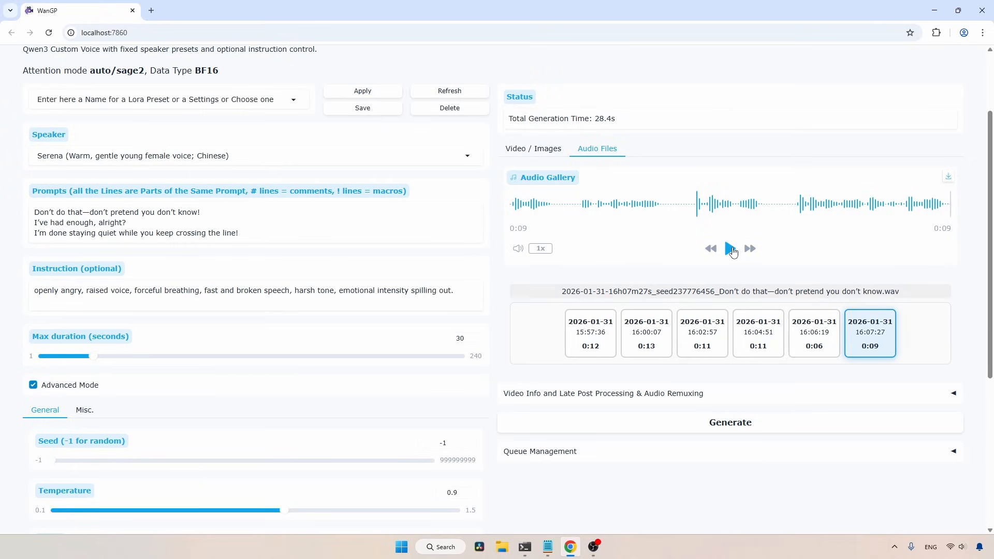
Switch the speaker to Vivian, generate the angry speech again and play it
{"action": "left_click", "coordinate": [133, 154]}
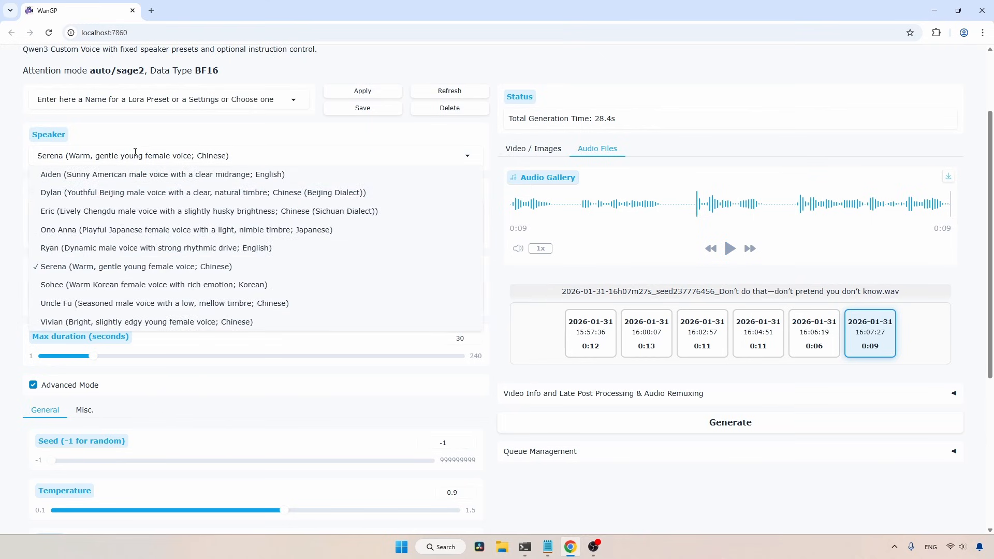
{"action": "left_click", "coordinate": [112, 323]}
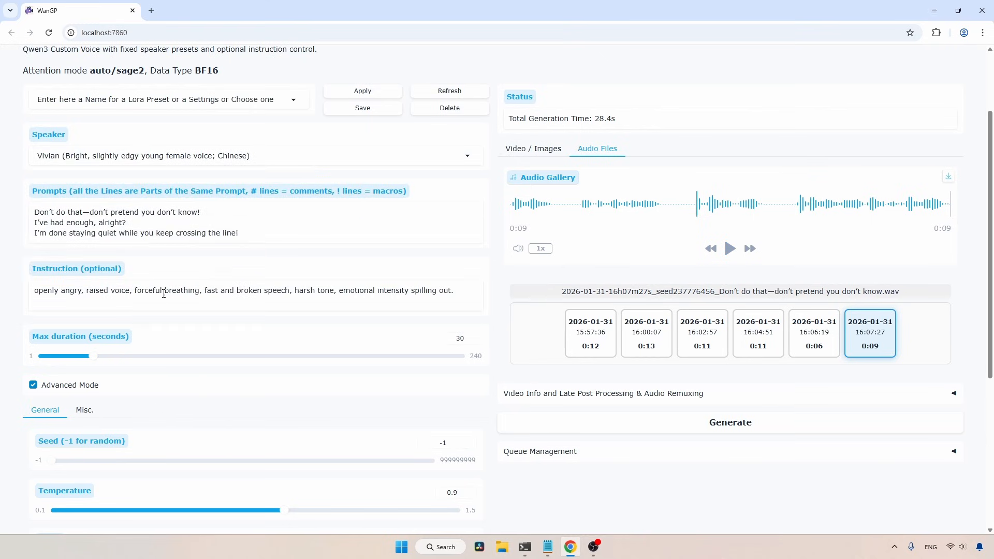
{"action": "left_click", "coordinate": [758, 426]}
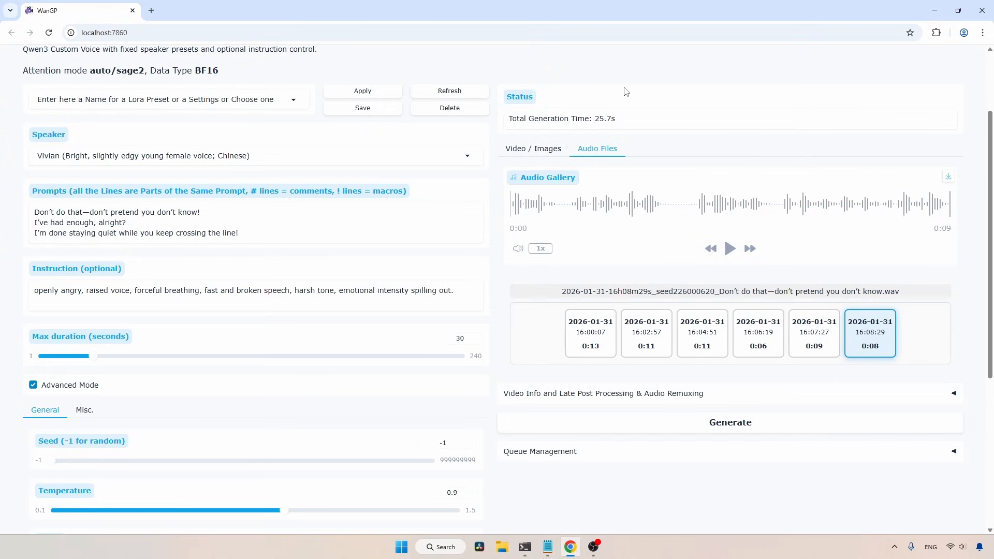
{"action": "left_click", "coordinate": [731, 249]}
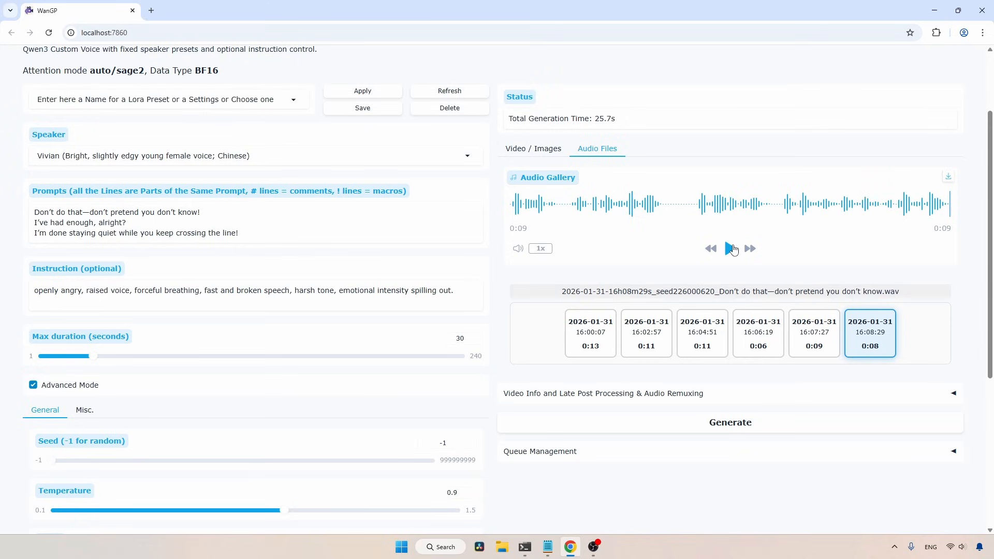
{"action": "left_click", "coordinate": [547, 546]}
{"action": "scroll", "coordinate": [444, 259], "scroll_direction": "down", "scroll_amount": 8}
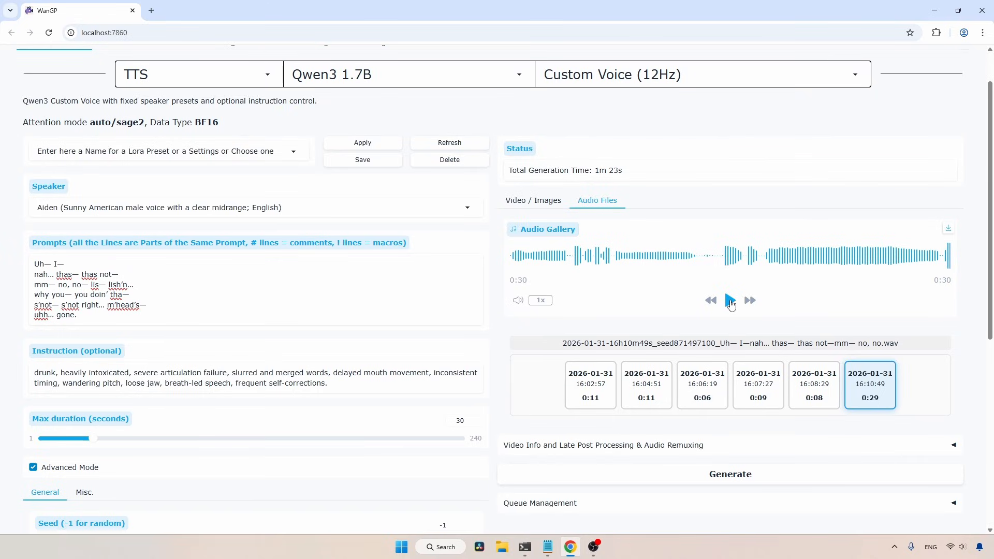
{"action": "scroll", "coordinate": [730, 302], "scroll_direction": "up", "scroll_amount": 1}
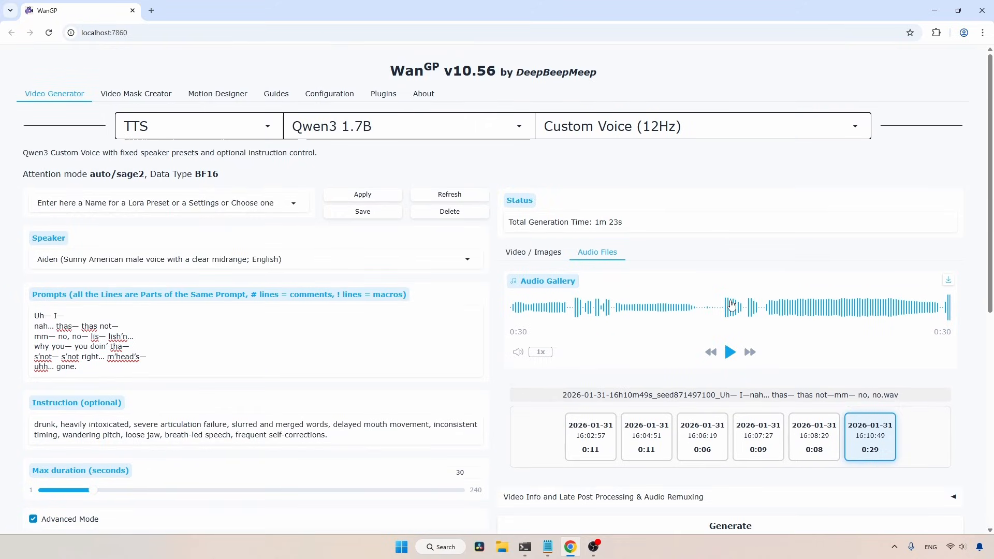
Switch the model to Voice Design (12Hz) and set the language to English
{"action": "left_click", "coordinate": [599, 126]}
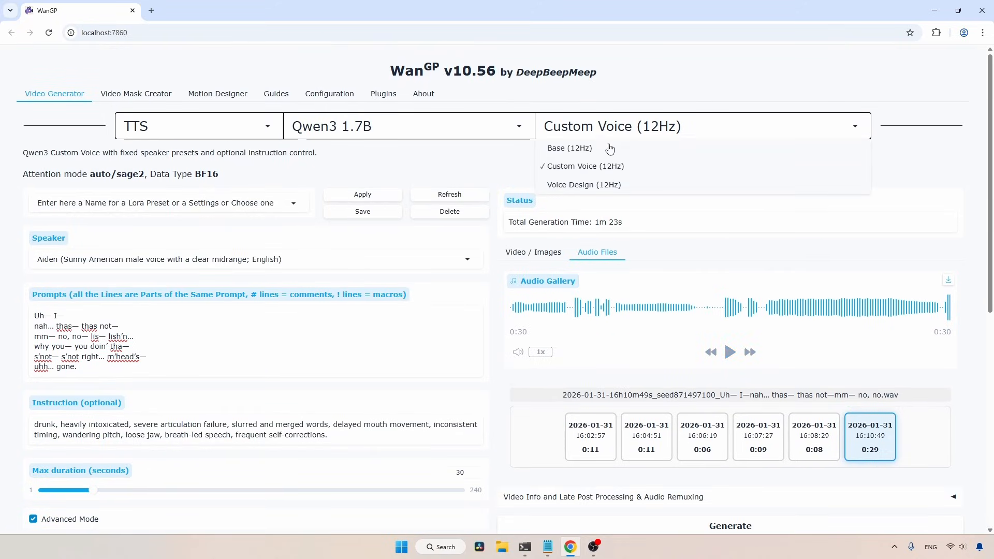
{"action": "left_click", "coordinate": [602, 189]}
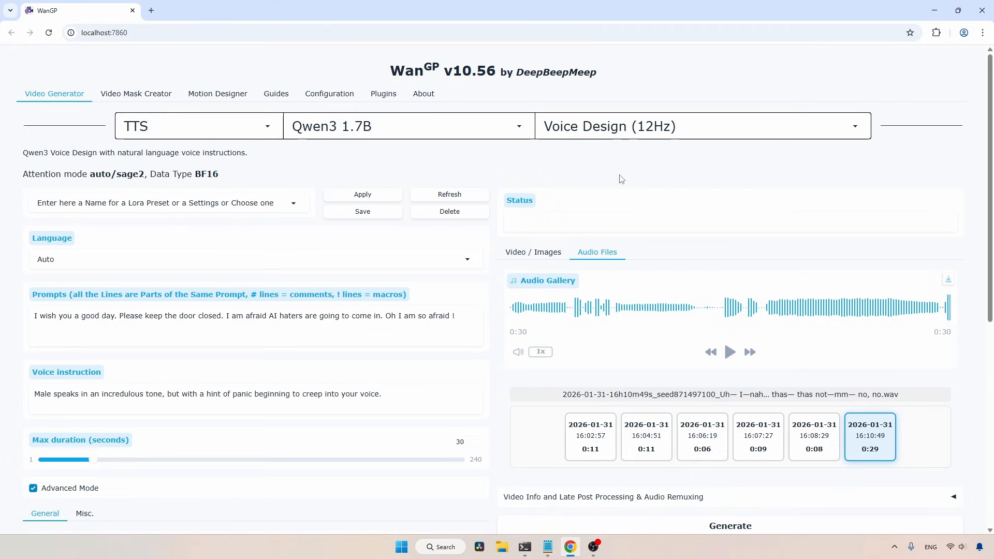
{"action": "left_click", "coordinate": [69, 260]}
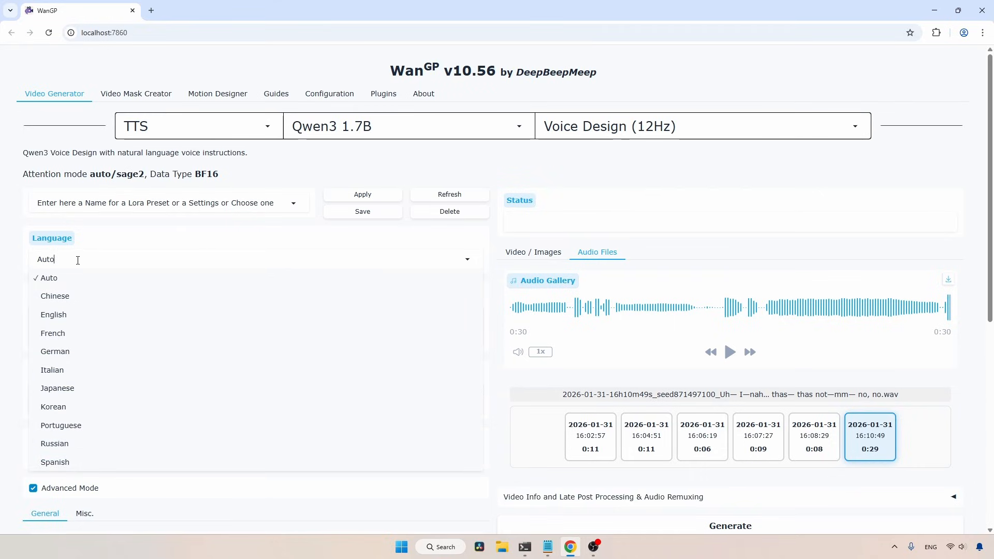
{"action": "left_click", "coordinate": [64, 315]}
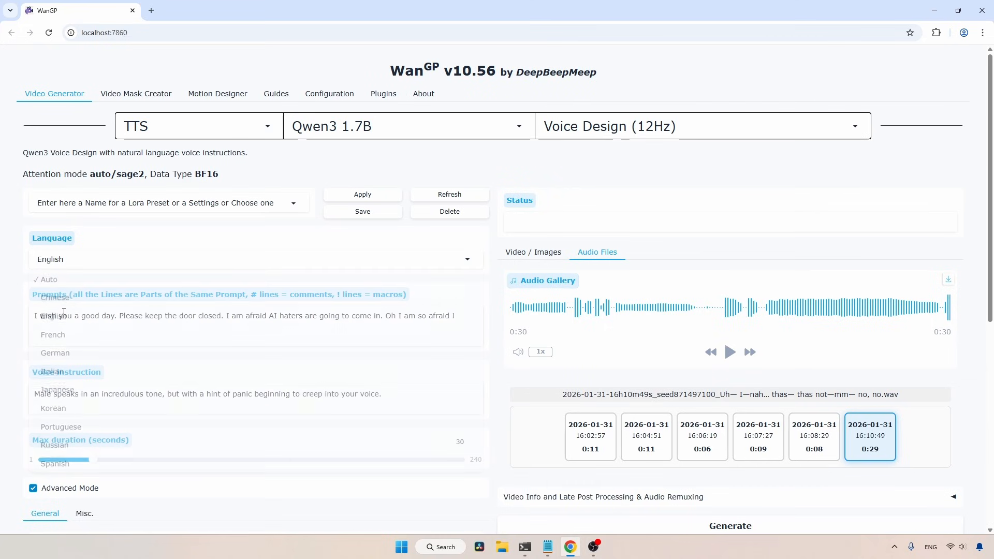
{"action": "scroll", "coordinate": [129, 269], "scroll_direction": "down", "scroll_amount": 1}
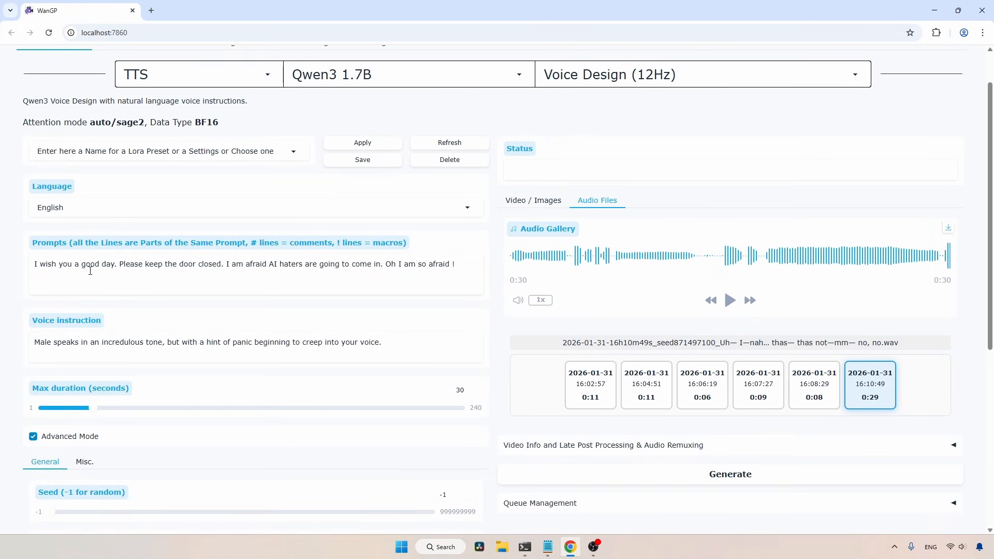
Replace the prompt with Paul's script from Voice Design.md, starting "High up in the mountains"
{"action": "left_click", "coordinate": [548, 547]}
{"action": "left_click", "coordinate": [546, 151]}
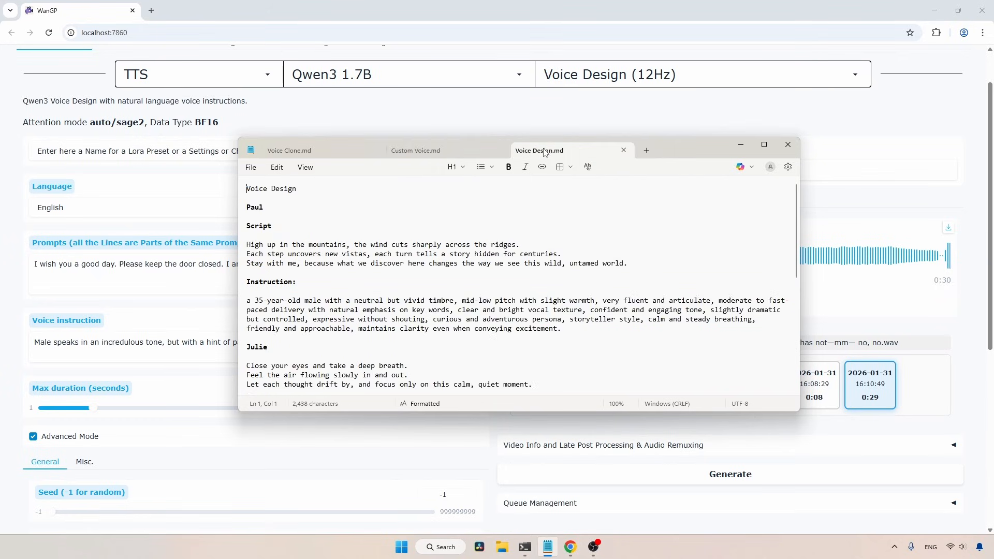
{"action": "left_click_drag", "start_coordinate": [645, 267], "coordinate": [245, 244]}
{"action": "key", "text": "ctrl+c"}
{"action": "key", "text": "alt+Tab"}
{"action": "left_click", "coordinate": [164, 275]}
{"action": "key", "text": "ctrl+a"}
{"action": "key", "text": "ctrl+v"}
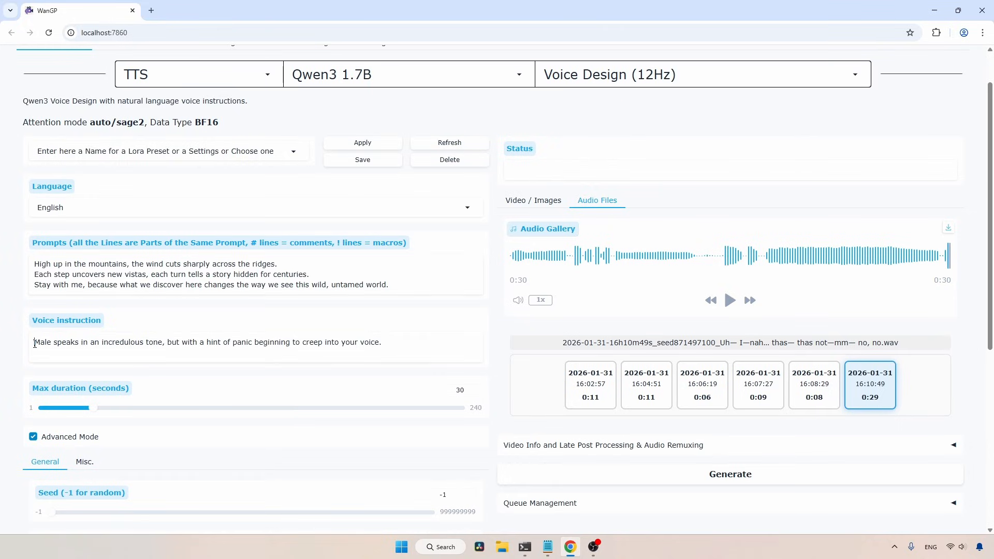
Replace the voice instruction with Paul's instruction from Voice Design.md, starting "a 35-year-old male with a neutral but vivid timbre"
{"action": "left_click_drag", "start_coordinate": [35, 343], "coordinate": [402, 336]}
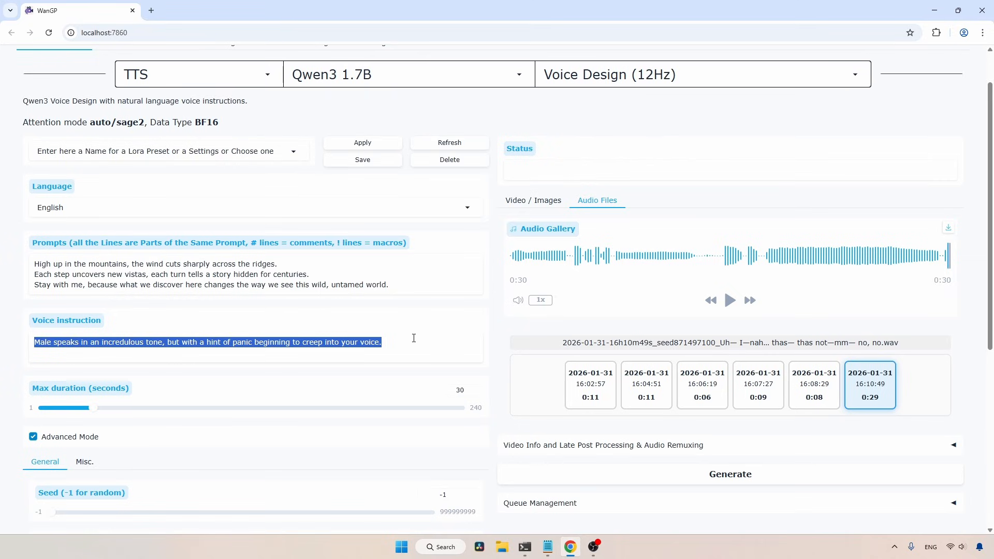
{"action": "left_click", "coordinate": [548, 547]}
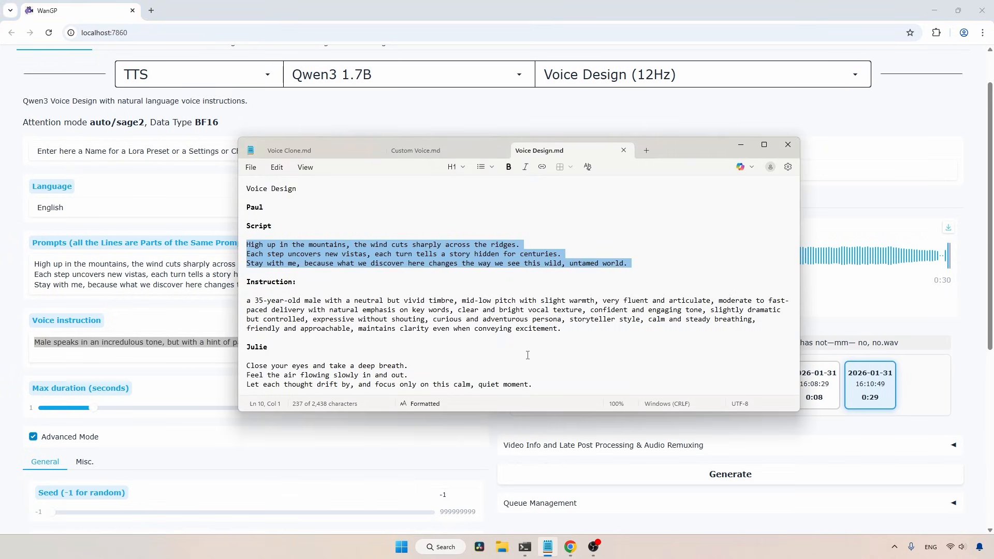
{"action": "left_click", "coordinate": [576, 327]}
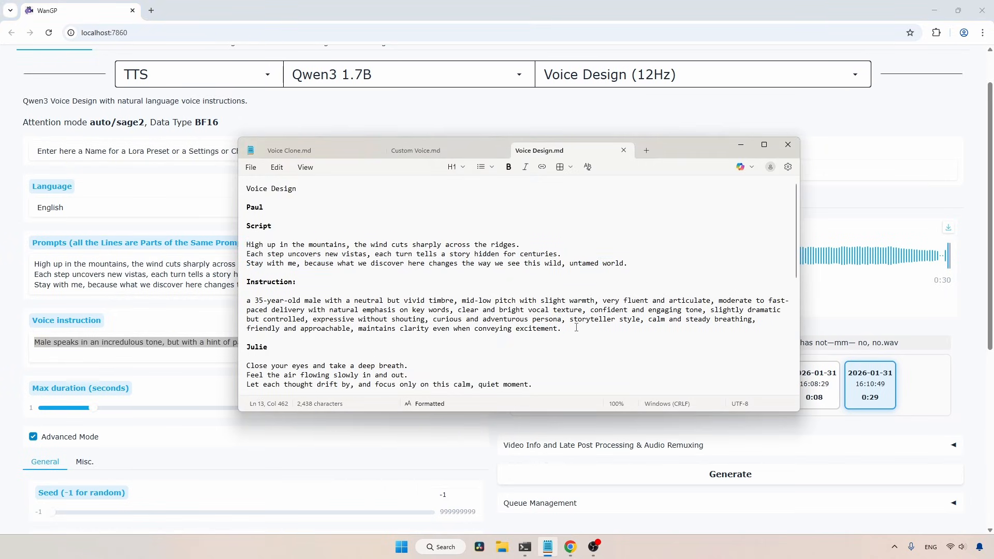
{"action": "left_click_drag", "start_coordinate": [576, 327], "coordinate": [247, 300]}
{"action": "left_click", "coordinate": [128, 350]}
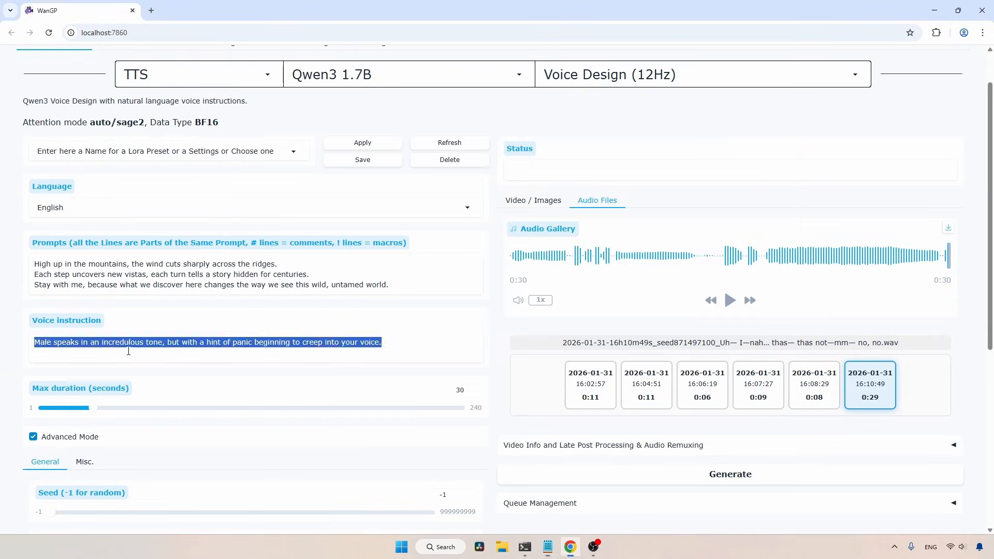
{"action": "key", "text": "ctrl+v"}
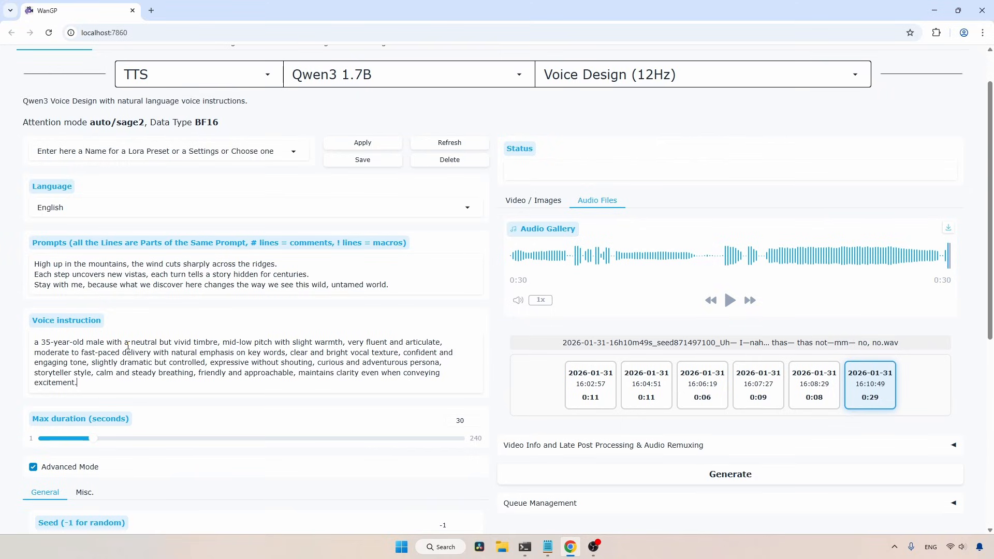
Override the memory profile with Profile 1, HighRAM_HighVRAM, in the miscellaneous advanced settings
{"action": "scroll", "coordinate": [232, 357], "scroll_direction": "down", "scroll_amount": 4}
{"action": "scroll", "coordinate": [231, 299], "scroll_direction": "down", "scroll_amount": 2}
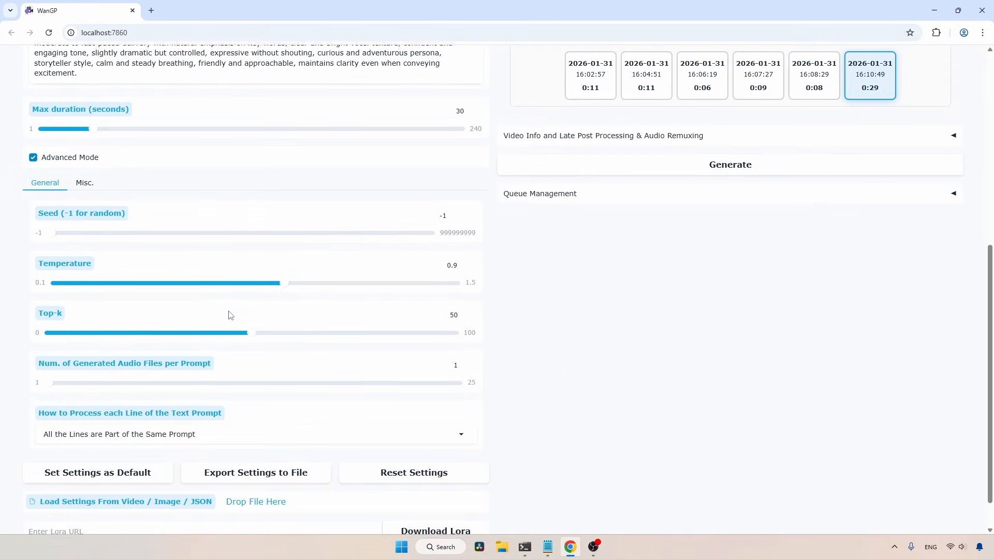
{"action": "left_click", "coordinate": [83, 181]}
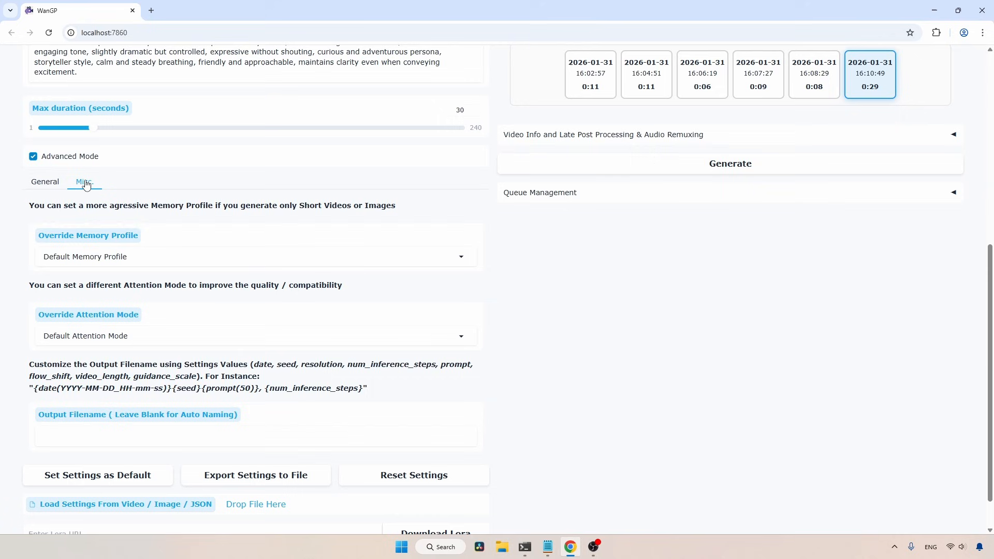
{"action": "left_click", "coordinate": [160, 259]}
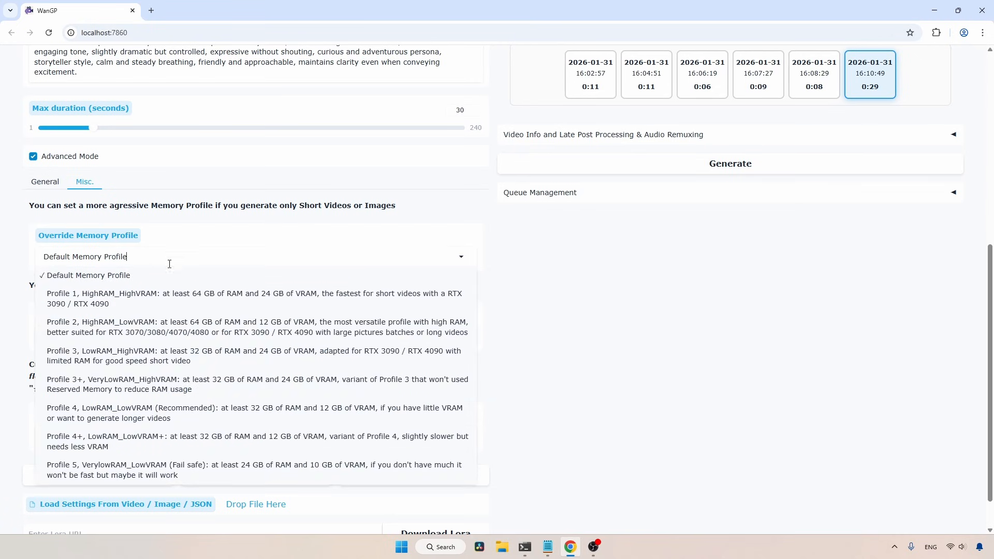
{"action": "left_click", "coordinate": [98, 302]}
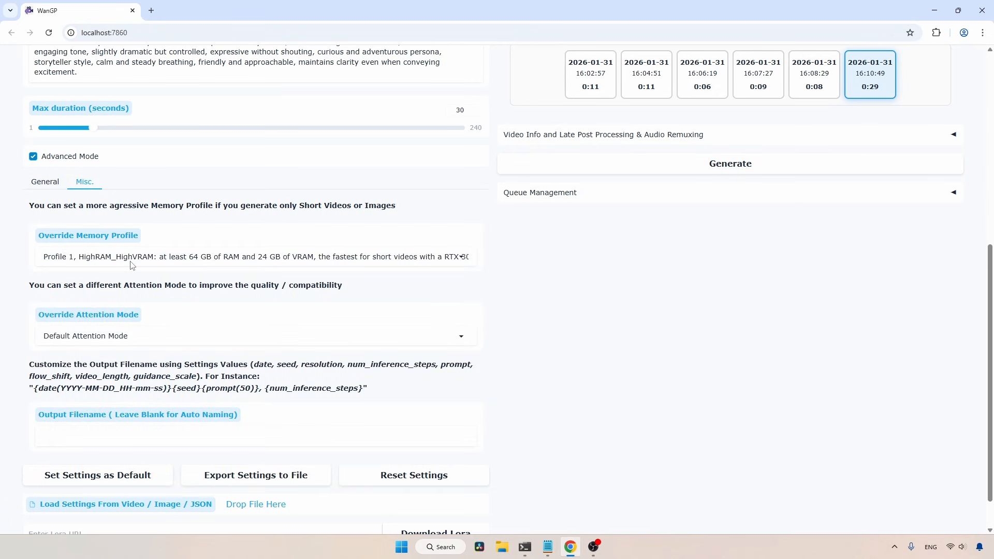
Generate the Voice Design speech for Paul's script and play the result
{"action": "scroll", "coordinate": [548, 331], "scroll_direction": "up", "scroll_amount": 6}
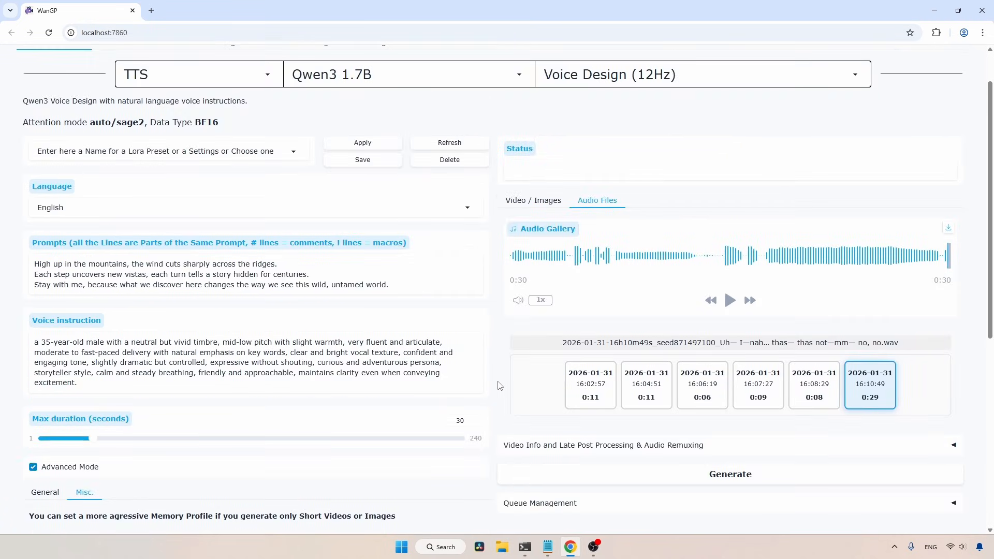
{"action": "left_click", "coordinate": [742, 479]}
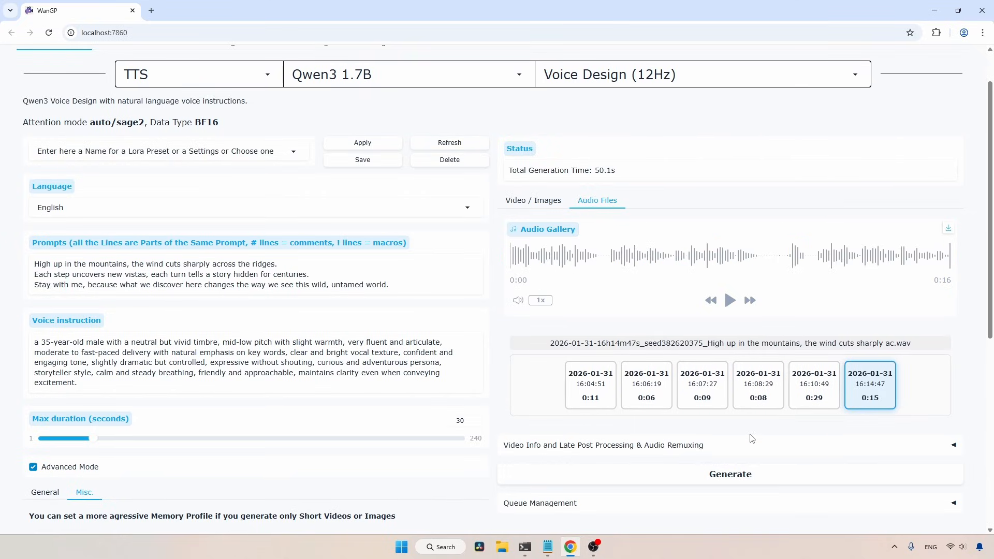
{"action": "left_click", "coordinate": [730, 300]}
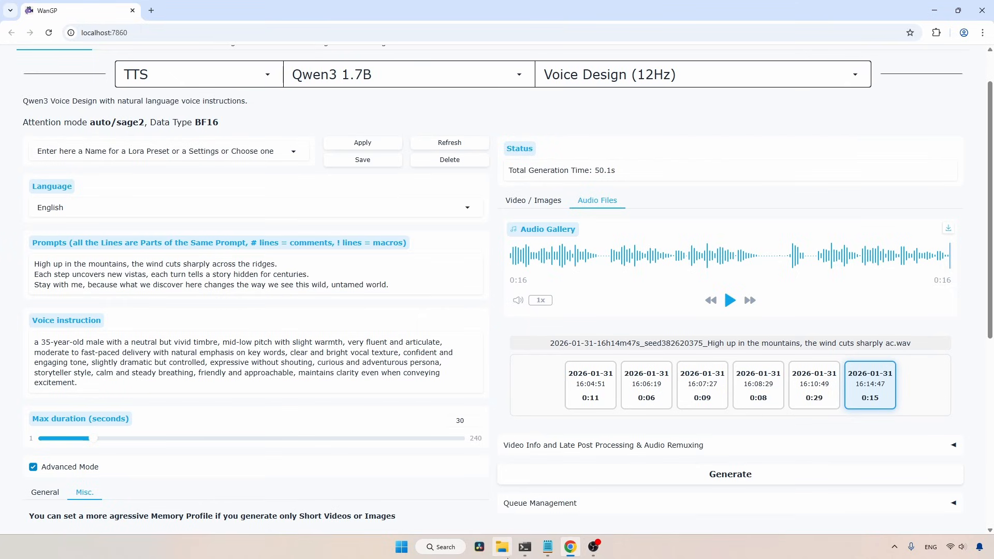
Replace the prompt with Julie's script from Voice Design.md, starting "Close your eyes and take a deep breath"
{"action": "left_click", "coordinate": [548, 550]}
{"action": "scroll", "coordinate": [399, 275], "scroll_direction": "down", "scroll_amount": 5}
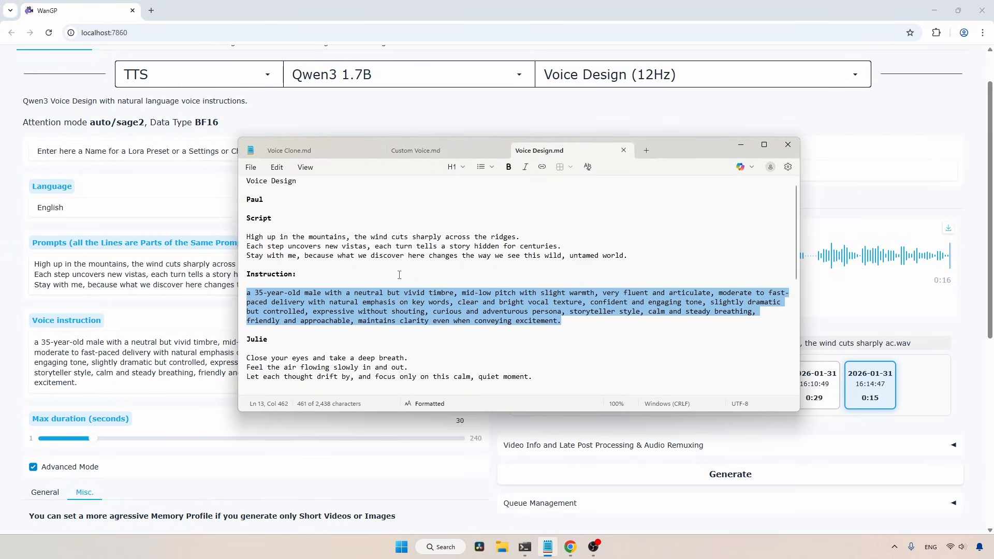
{"action": "scroll", "coordinate": [399, 274], "scroll_direction": "down", "scroll_amount": 1}
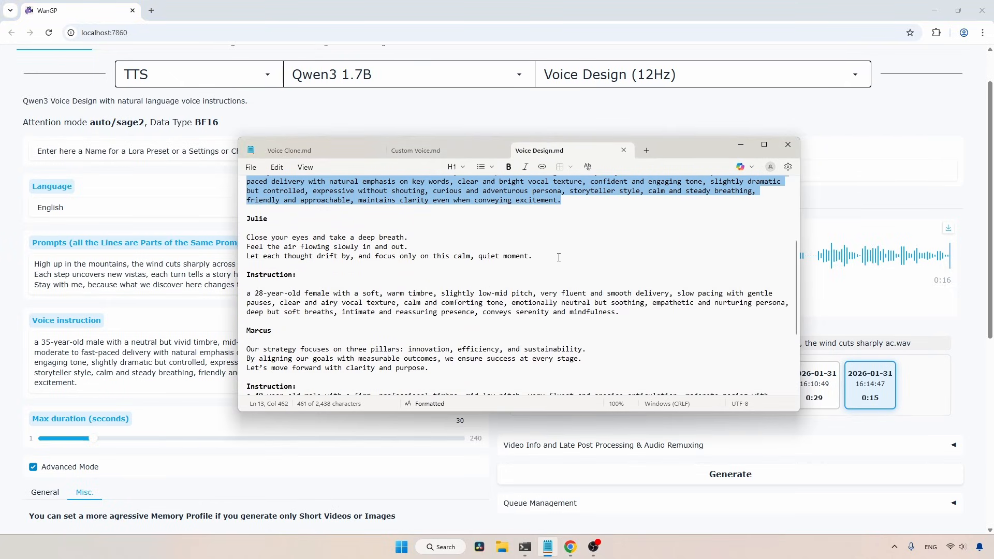
{"action": "left_click_drag", "start_coordinate": [535, 256], "coordinate": [247, 238]}
{"action": "key", "text": "ctrl+c"}
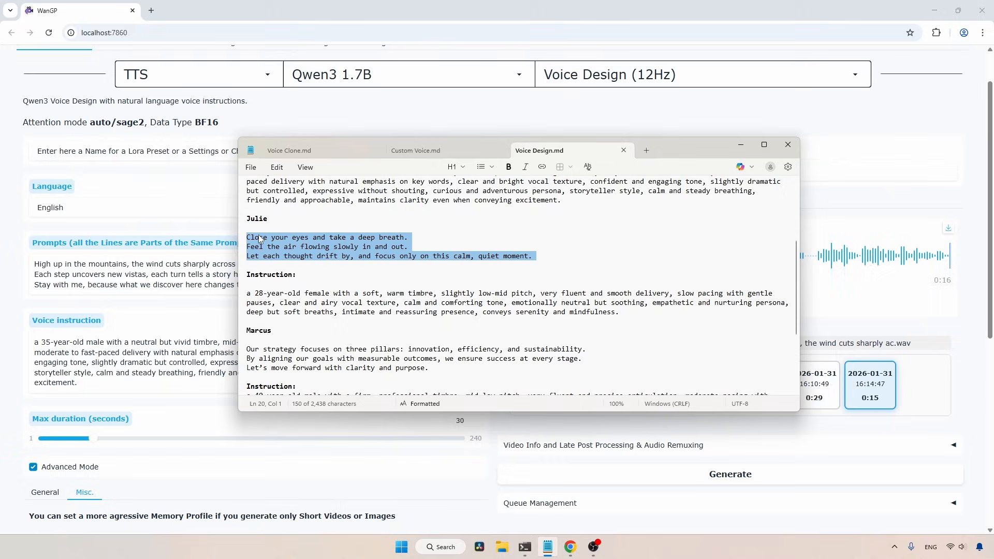
{"action": "left_click", "coordinate": [174, 271]}
{"action": "key", "text": "ctrl+a"}
{"action": "key", "text": "ctrl+v"}
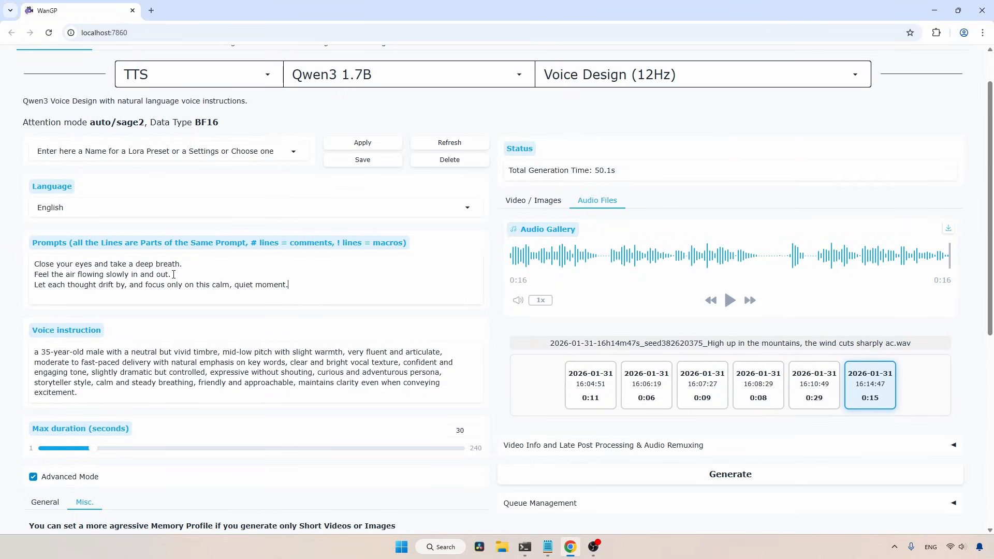
Replace the voice instruction with Julie's instruction from Voice Design.md, starting "a 28-year-old female with a soft, warm timbre"
{"action": "left_click", "coordinate": [547, 546]}
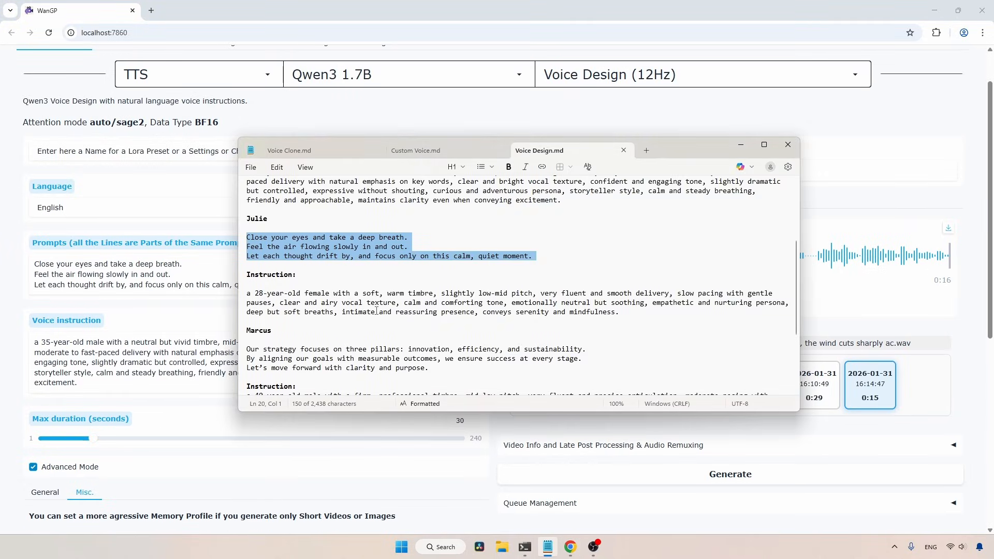
{"action": "left_click_drag", "start_coordinate": [632, 312], "coordinate": [242, 296]}
{"action": "key", "text": "ctrl+c"}
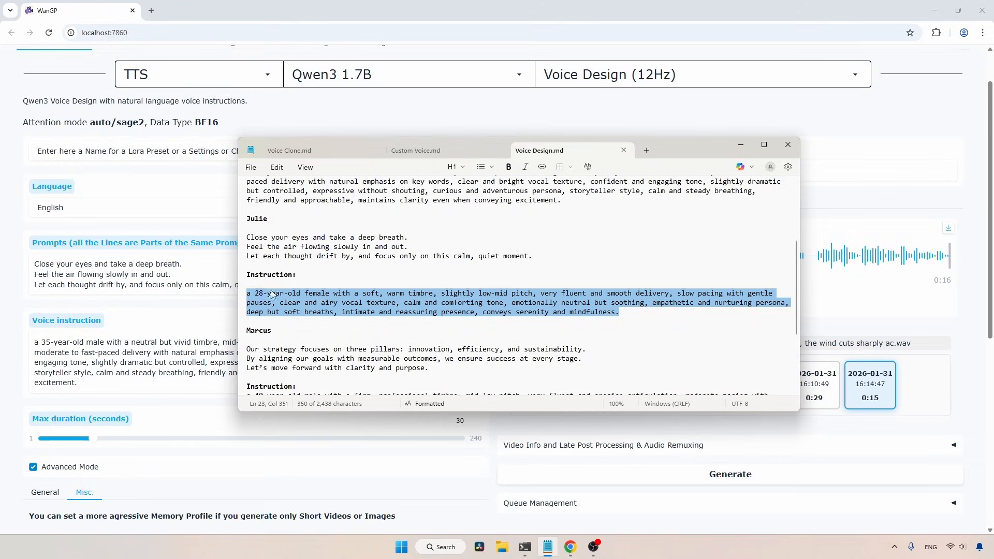
{"action": "left_click", "coordinate": [120, 360]}
{"action": "key", "text": "ctrl+a"}
{"action": "key", "text": "ctrl+v"}
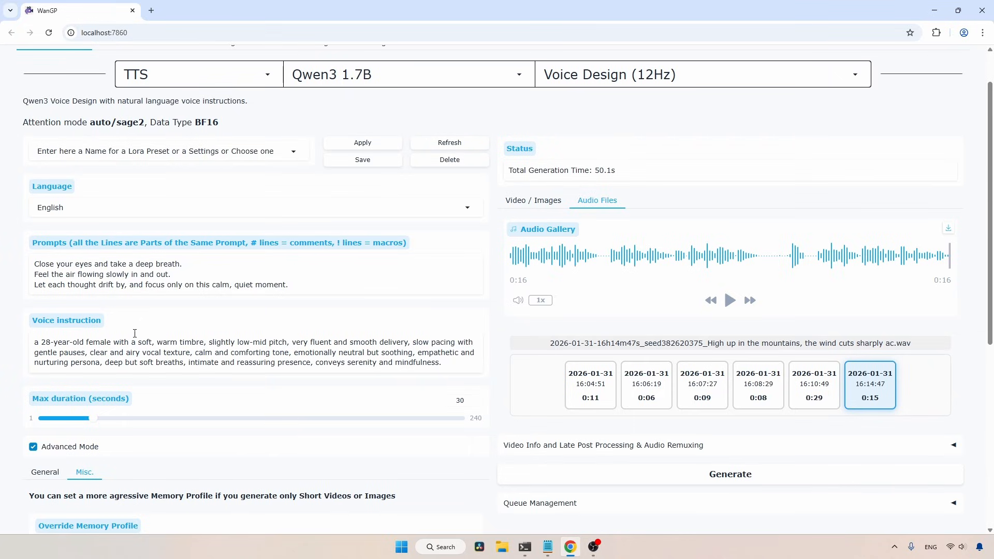
Generate Julie's designed-voice speech and play it
{"action": "left_click", "coordinate": [620, 475]}
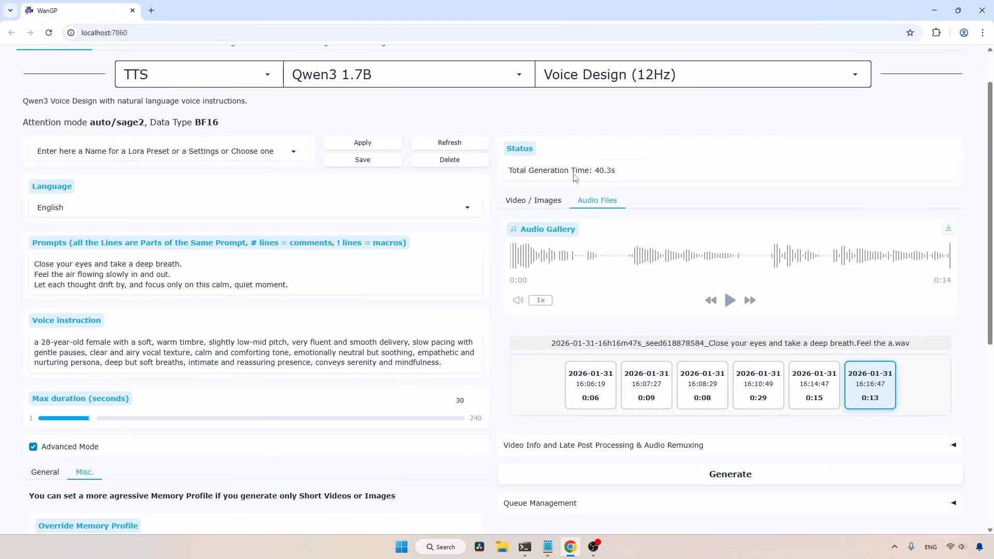
{"action": "left_click", "coordinate": [729, 301]}
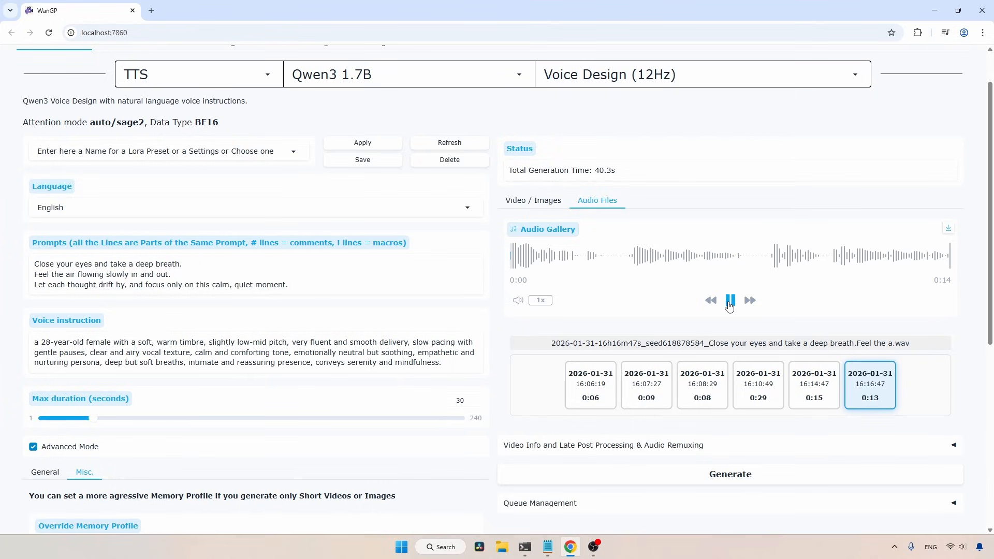